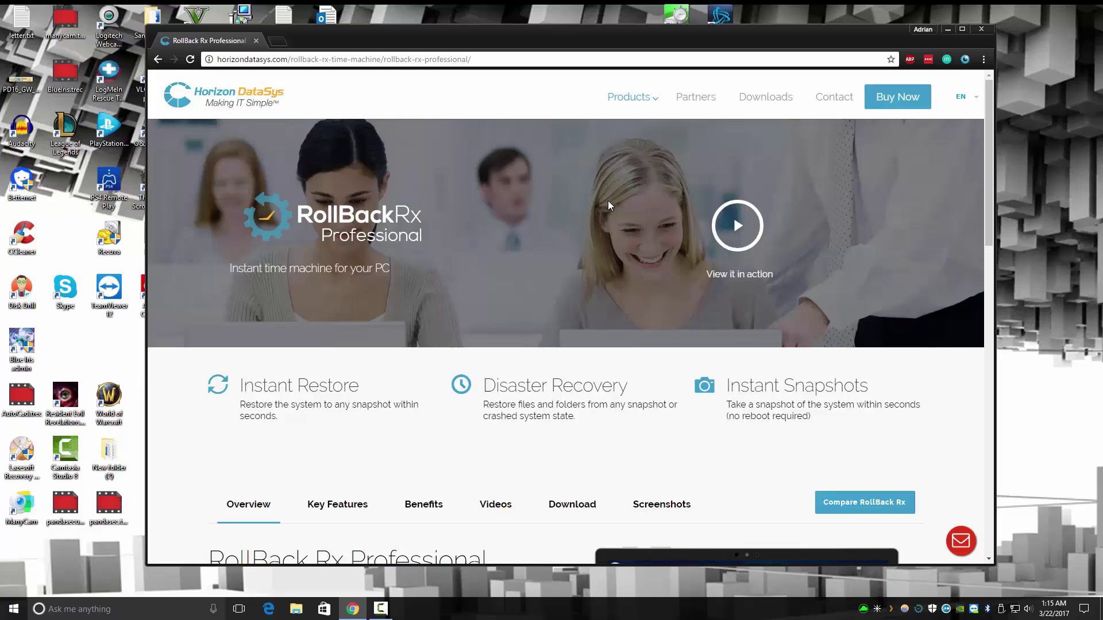
- Review the Key Features list on the RollBack Rx Professional product page
scroll(608, 201, "down", 2)
left_click(343, 374)
scroll(344, 374, "down", 5)
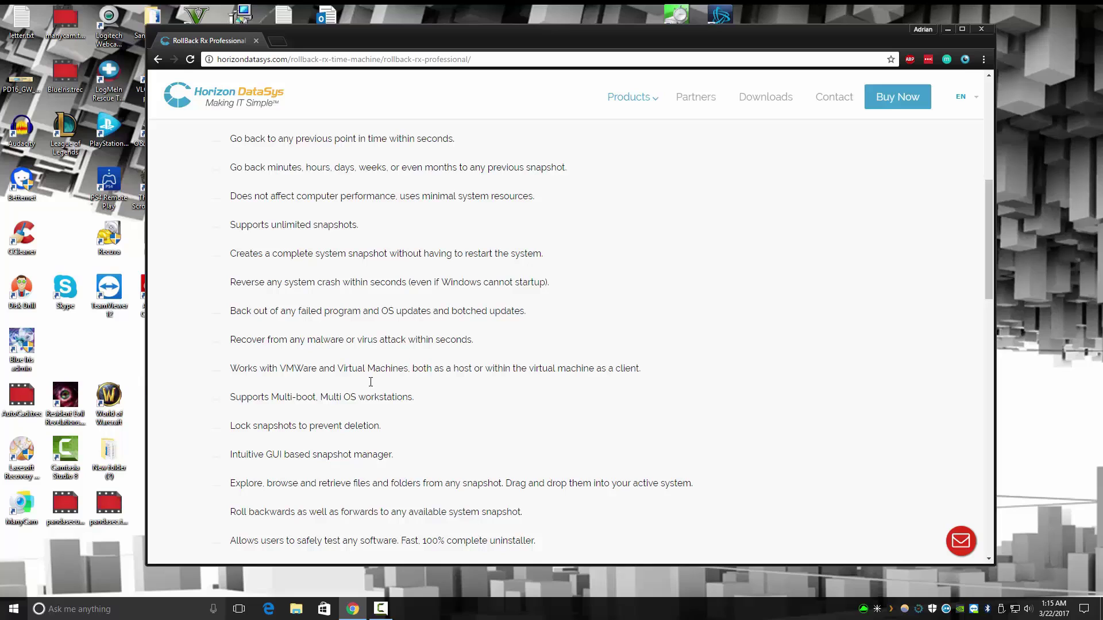
scroll(370, 382, "down", 4)
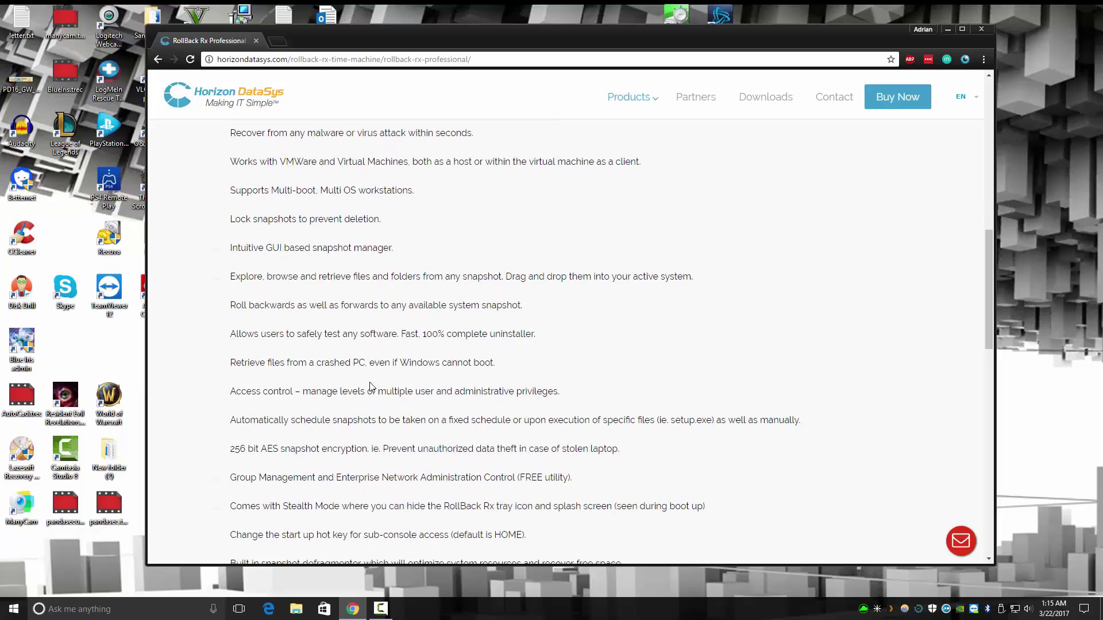
scroll(371, 388, "down", 3)
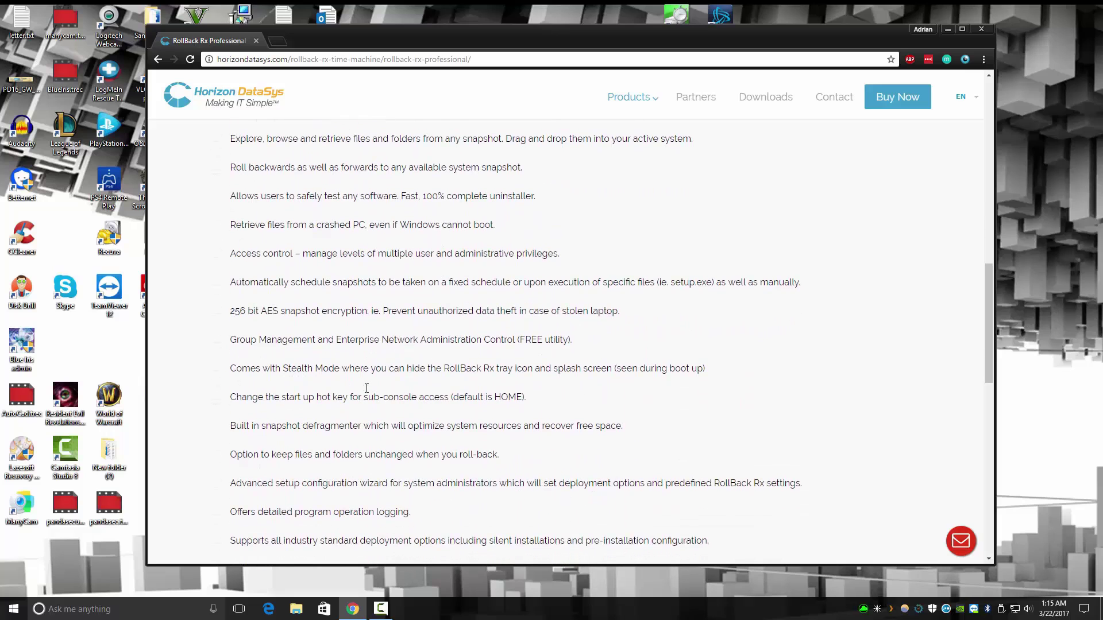
scroll(385, 389, "down", 1)
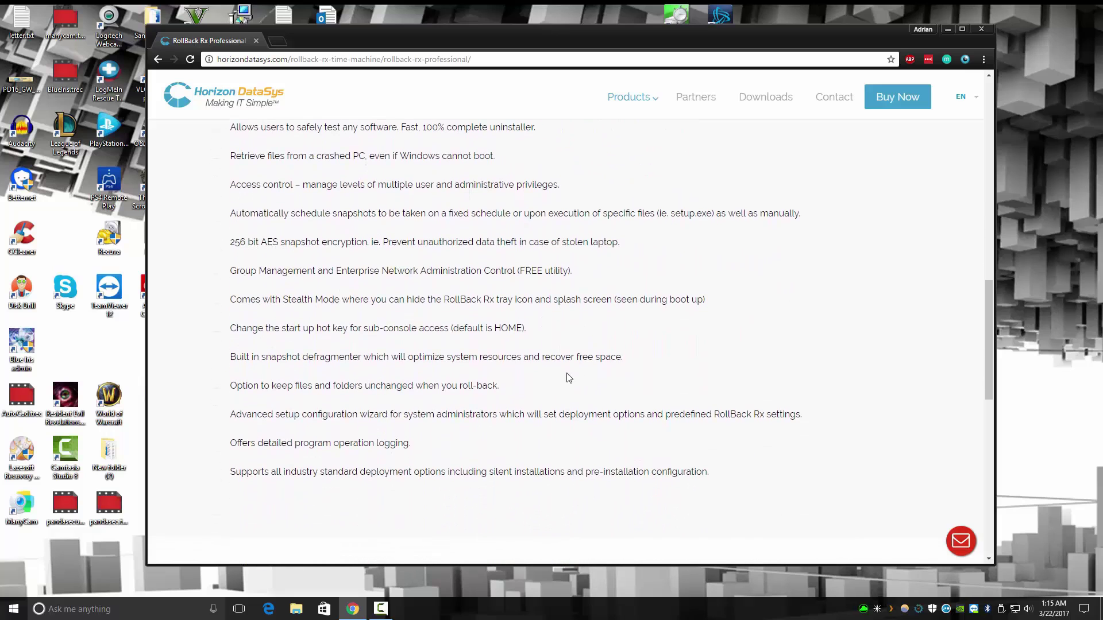
scroll(848, 285, "up", 8)
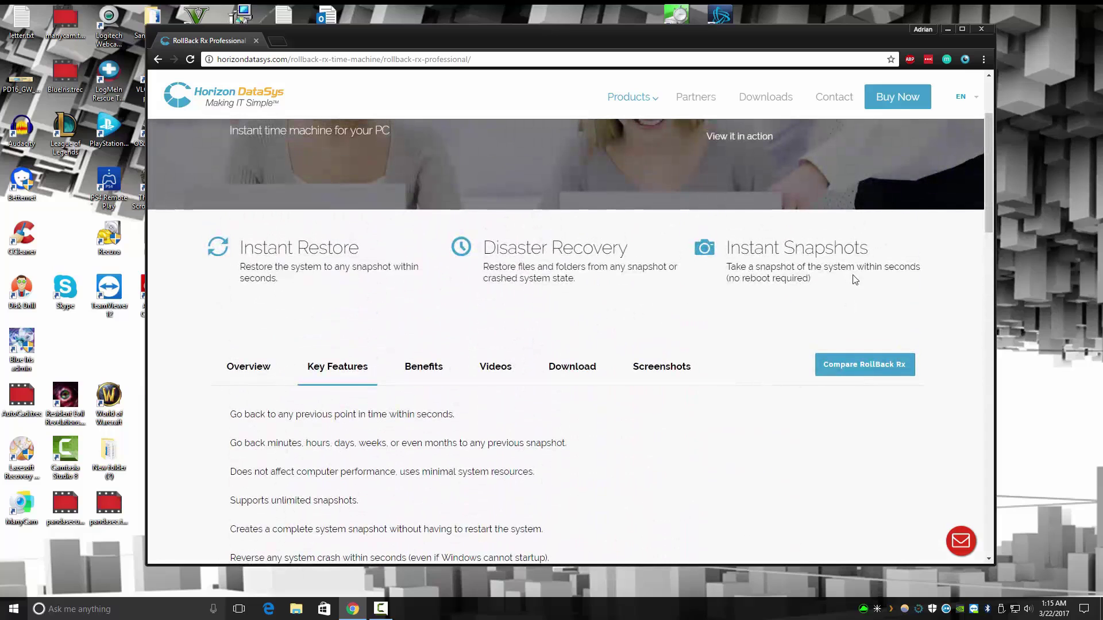
- Switch to the RollBack Rx program and look over its Home overview and Instant Recovery options
left_click(951, 29)
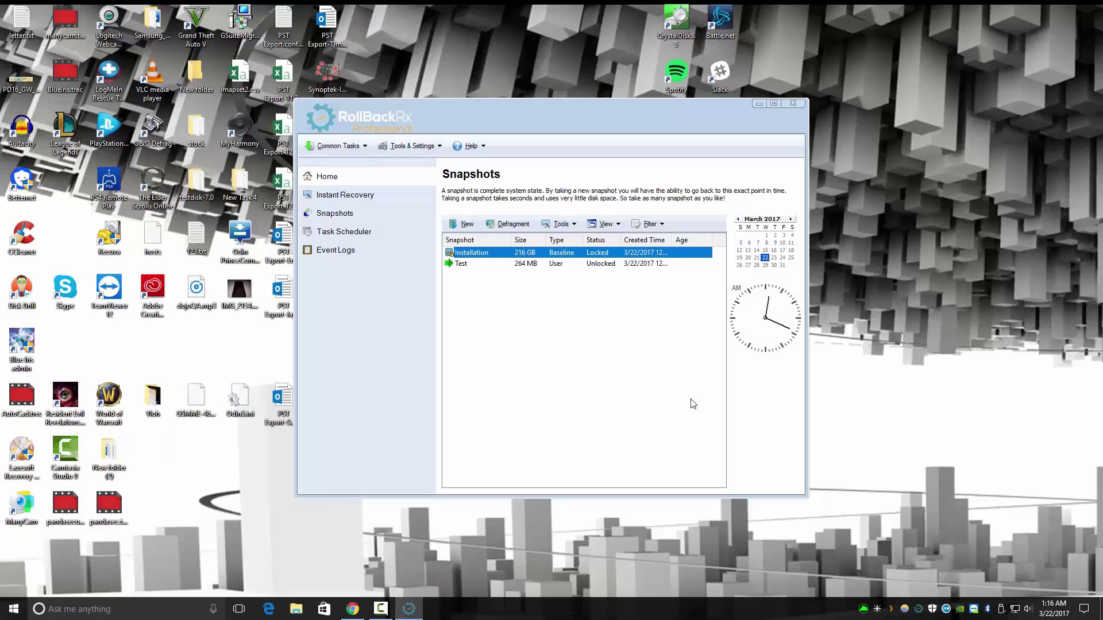
left_click(342, 176)
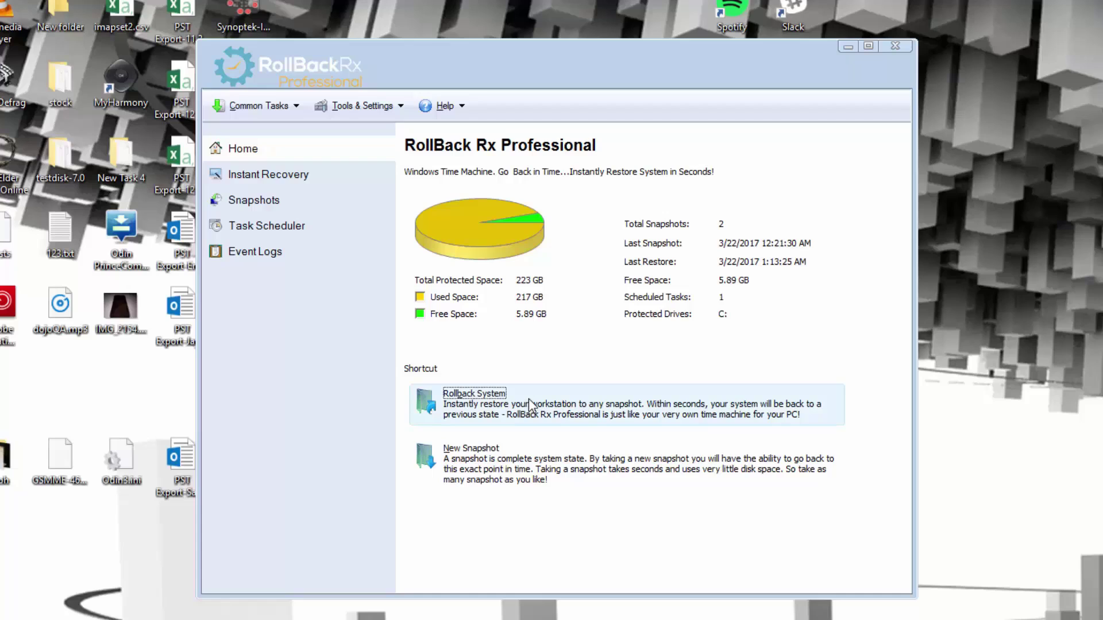
left_click(293, 175)
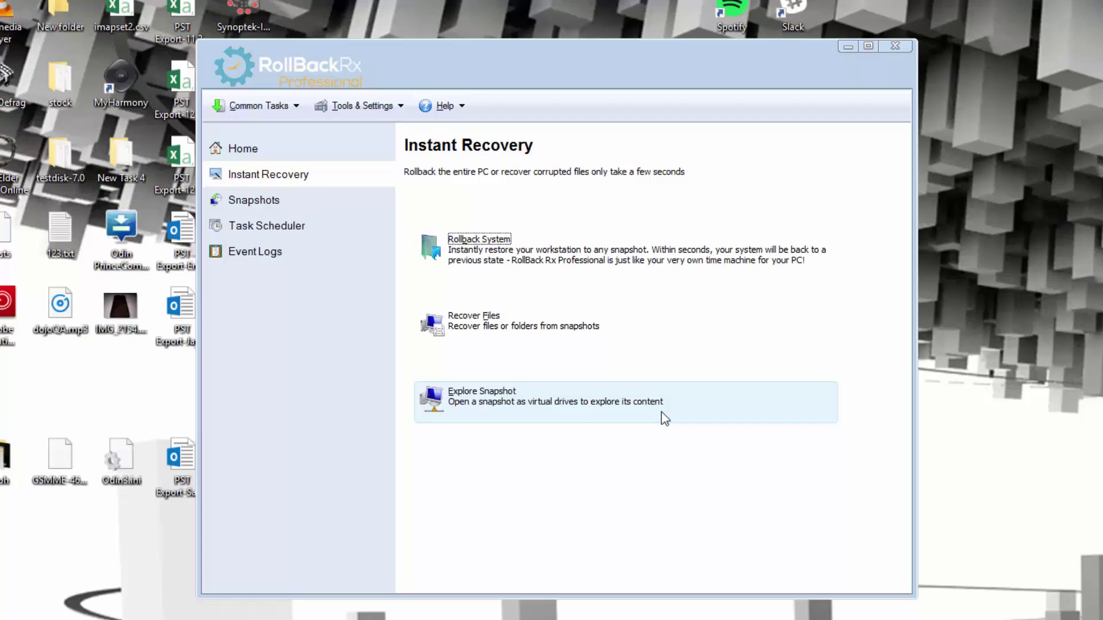
- Start recovering files by known file name, using "pandasec" as the name to find
left_click(593, 322)
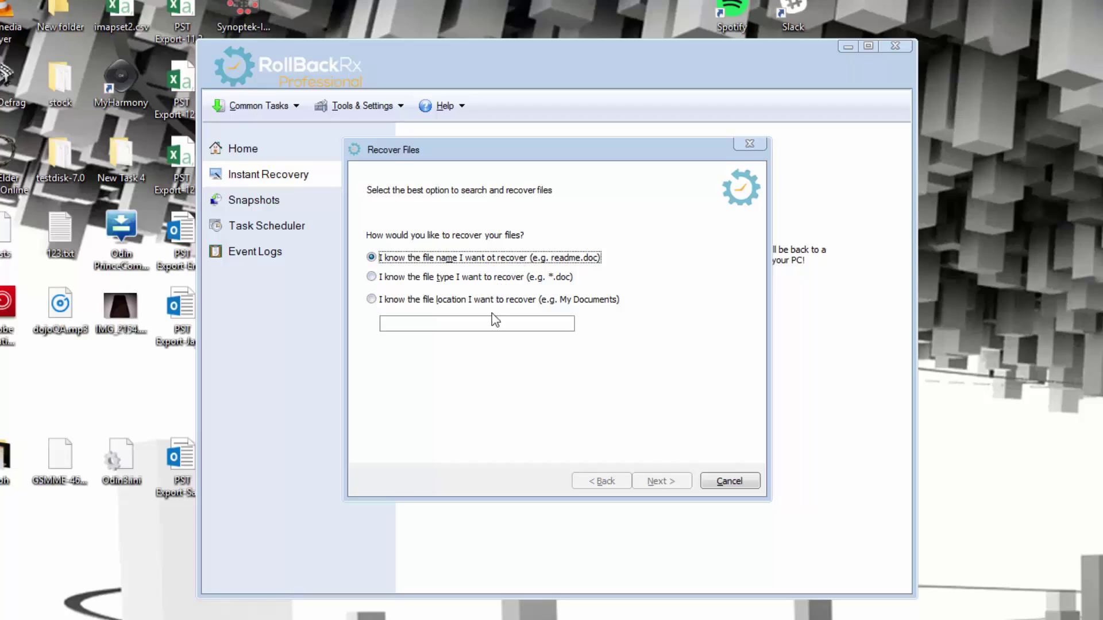
left_click(476, 328)
type("panda")
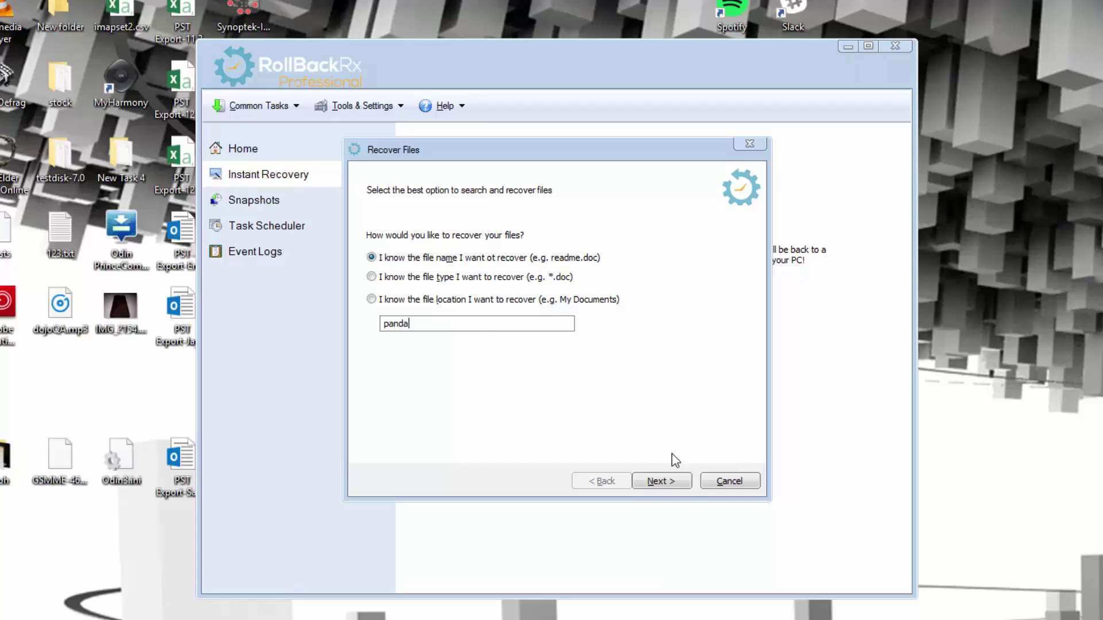
type("sec")
left_click(673, 480)
- Search the Test snapshot for the file to recover
left_click(471, 271)
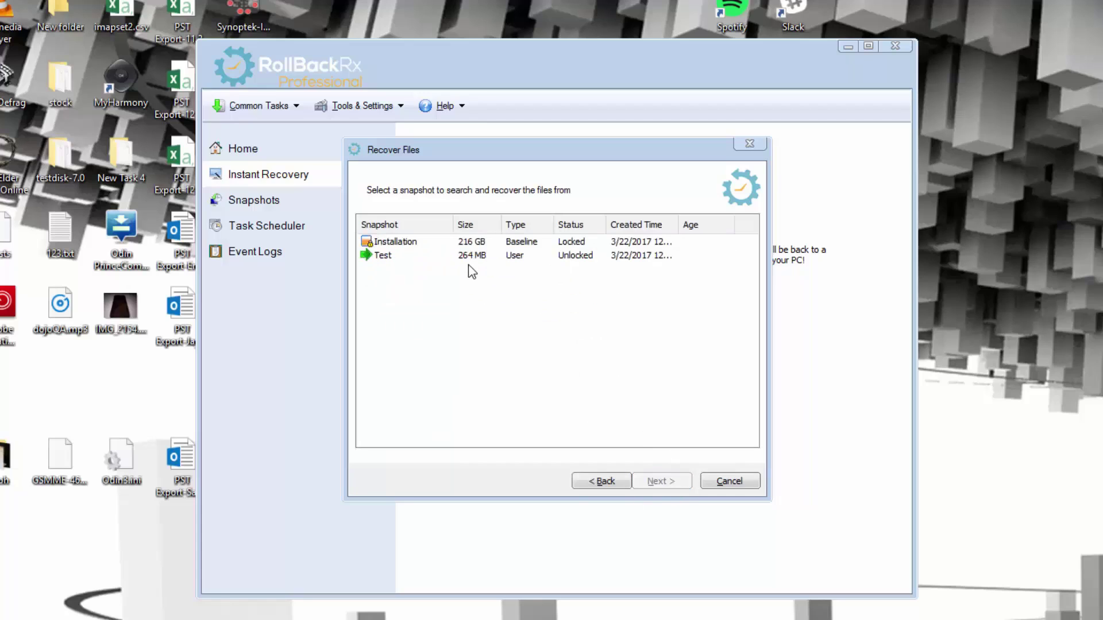
left_click(482, 255)
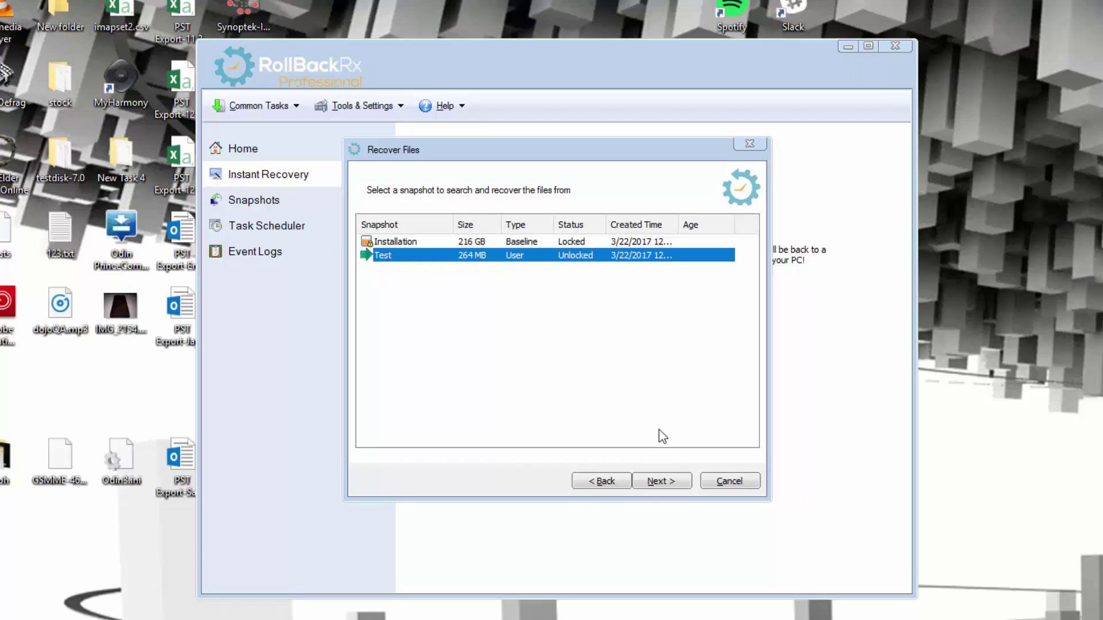
left_click(666, 480)
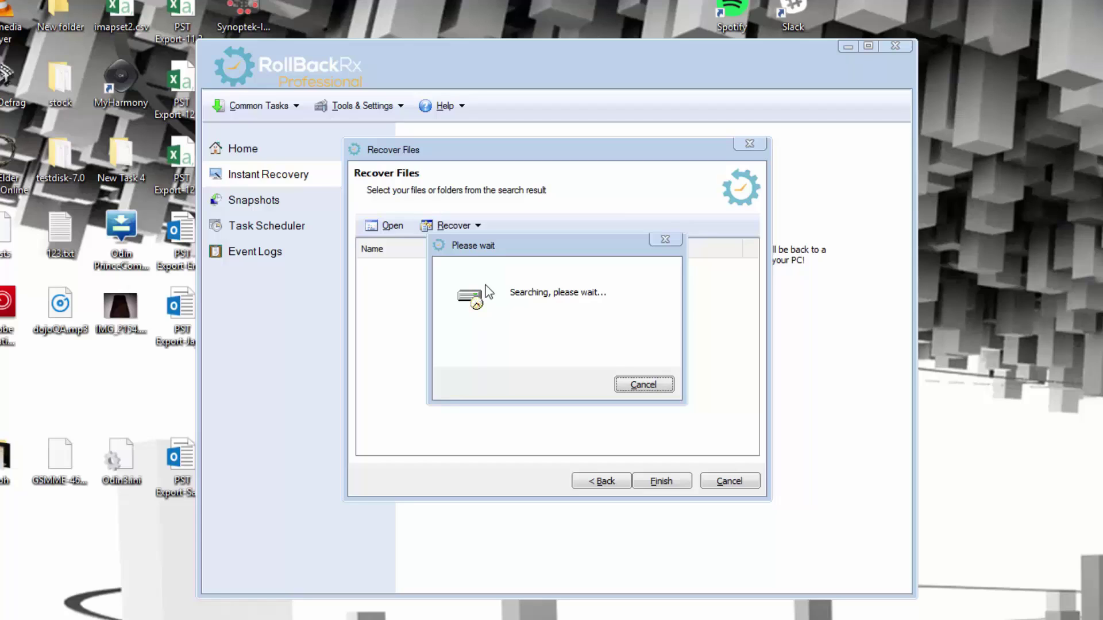
left_click(550, 393)
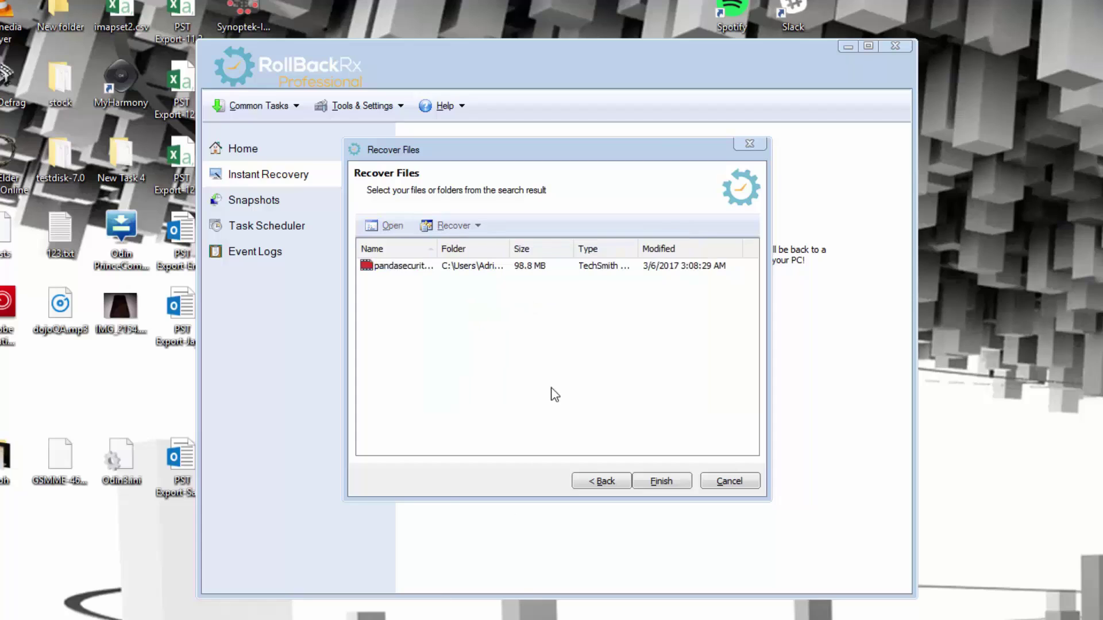
- Recover pandasecurity.trec from the search result as a saved copy in the Documents folder under This PC
left_click(421, 270)
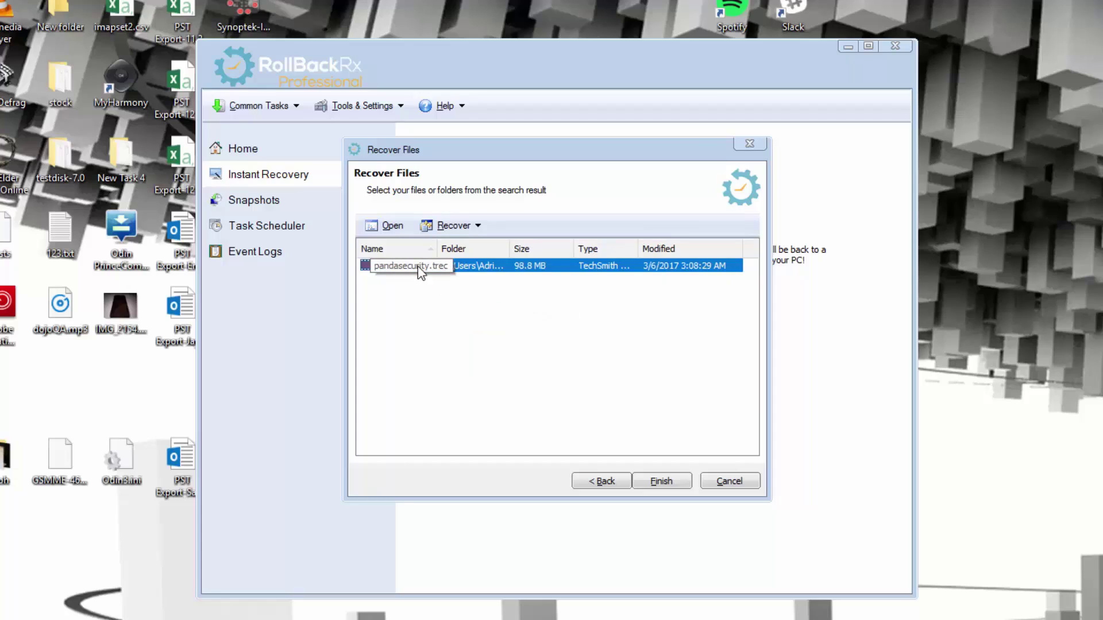
left_click(464, 229)
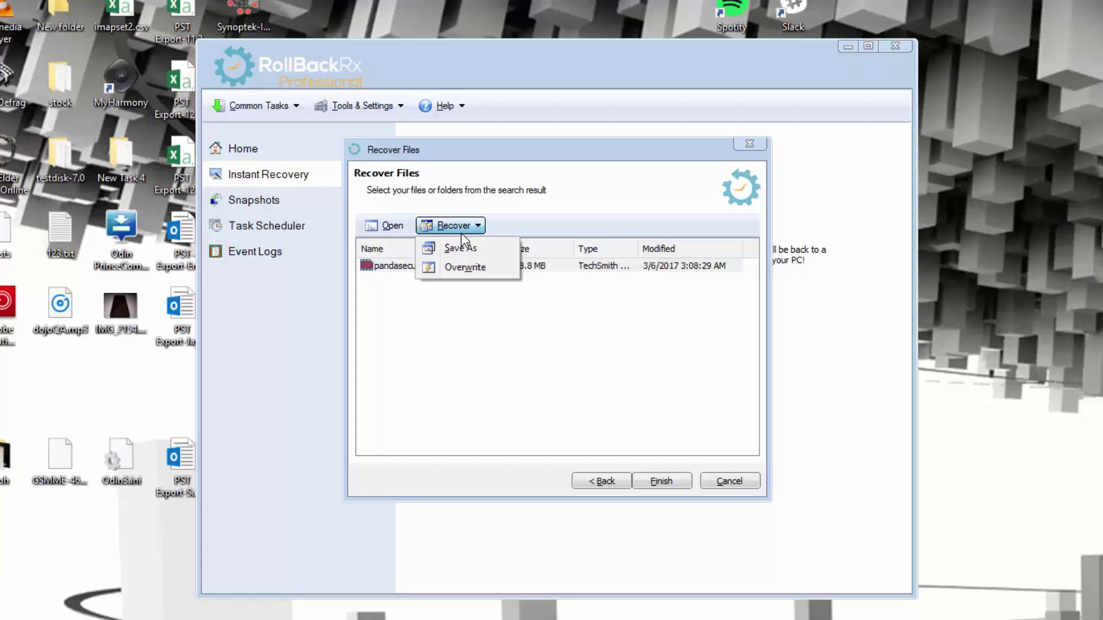
left_click(463, 252)
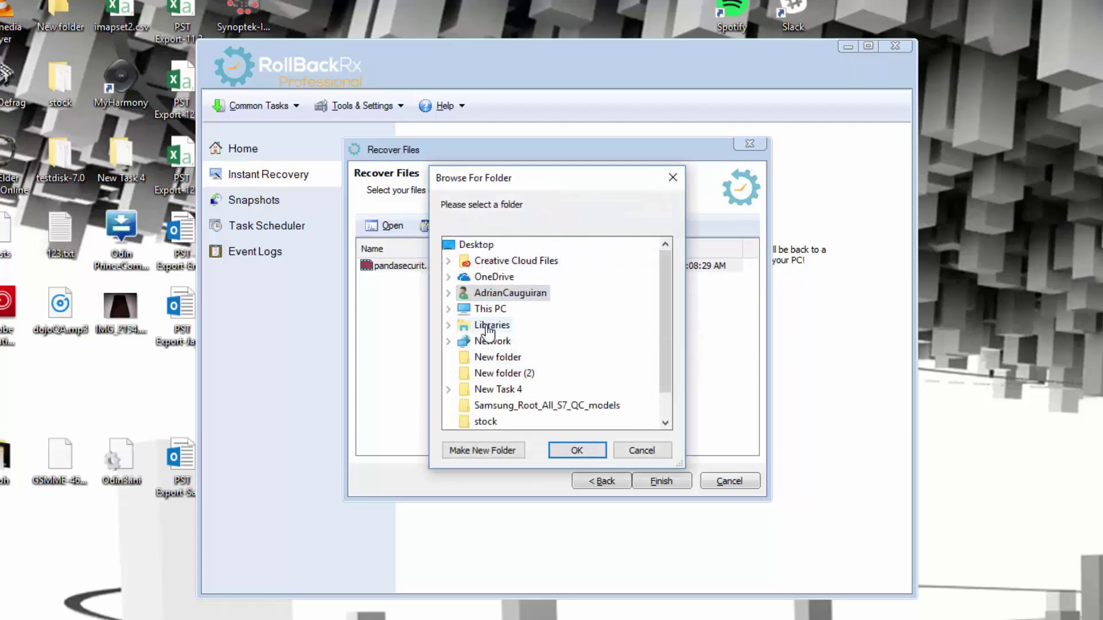
left_click(449, 310)
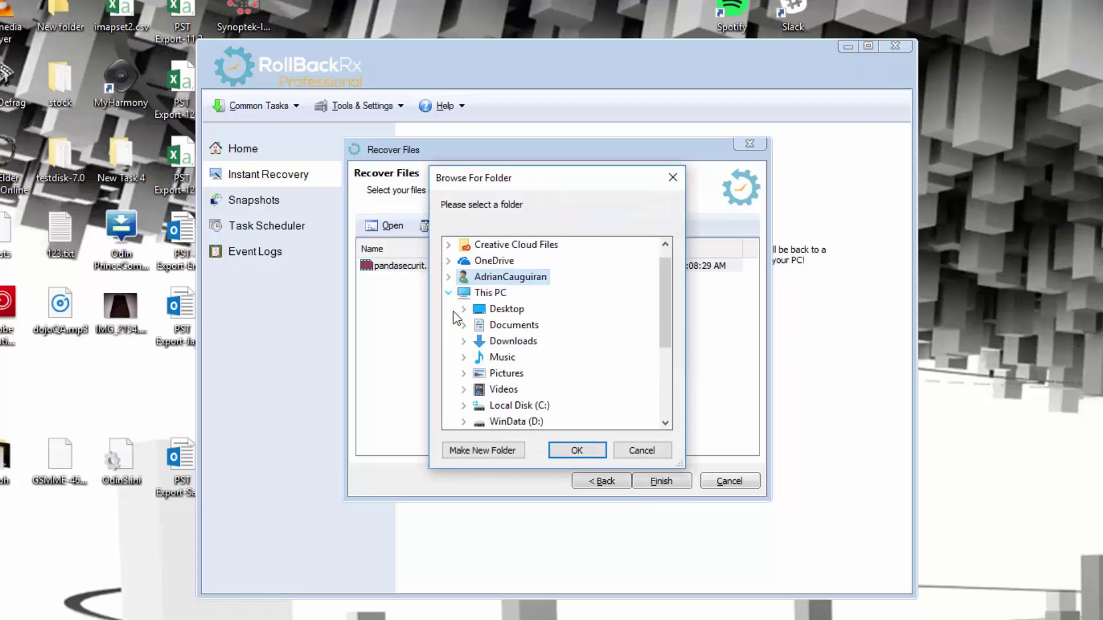
double_click(506, 324)
left_click(584, 451)
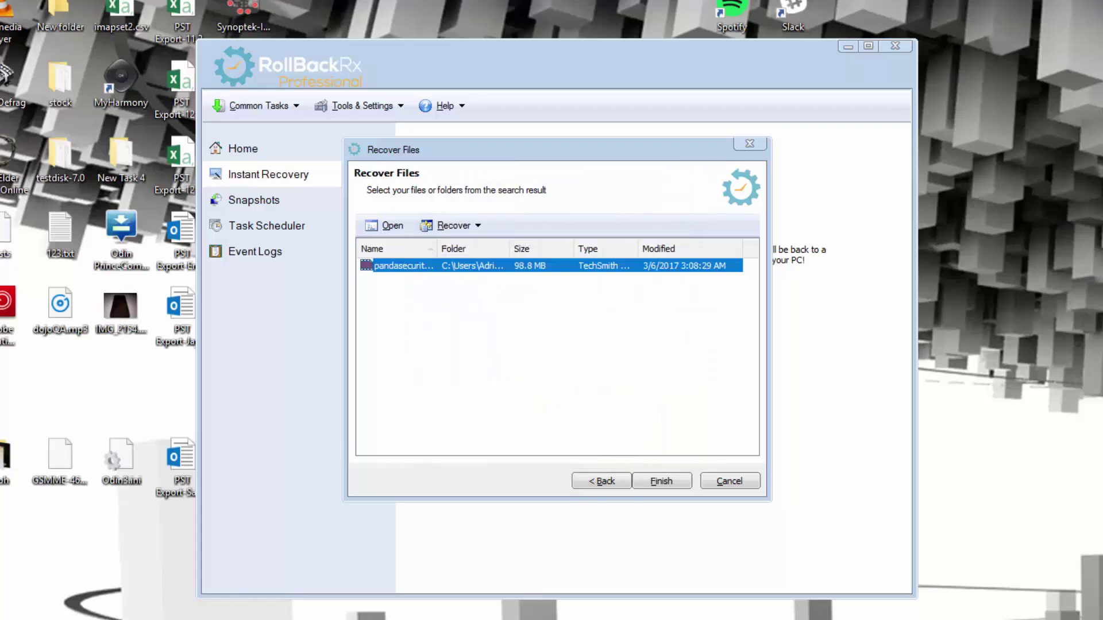
- Check the Documents folder in File Explorer for the recovered pandasecurity.trec, and finish the file recovery
key("super+e")
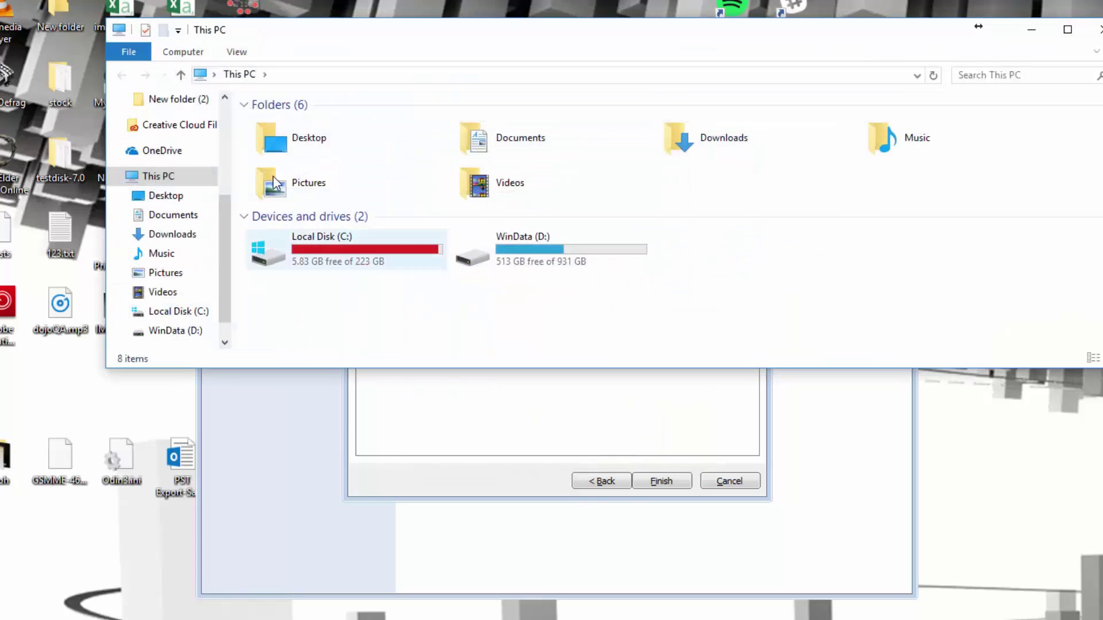
left_click(182, 223)
left_click_drag(411, 54, 453, 166)
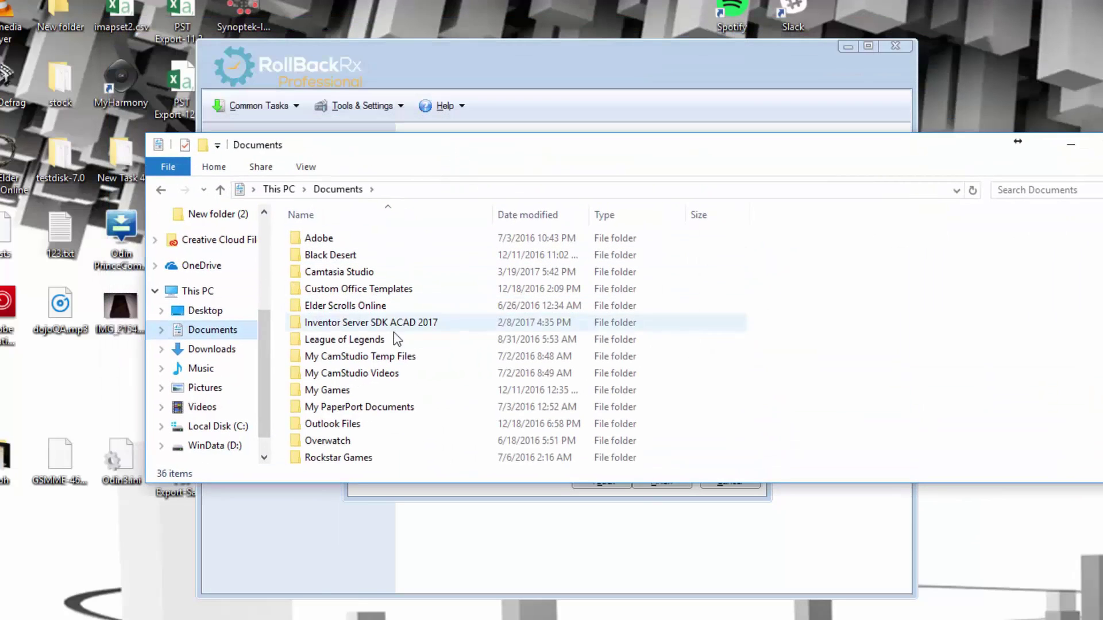
left_click(402, 326)
key("p")
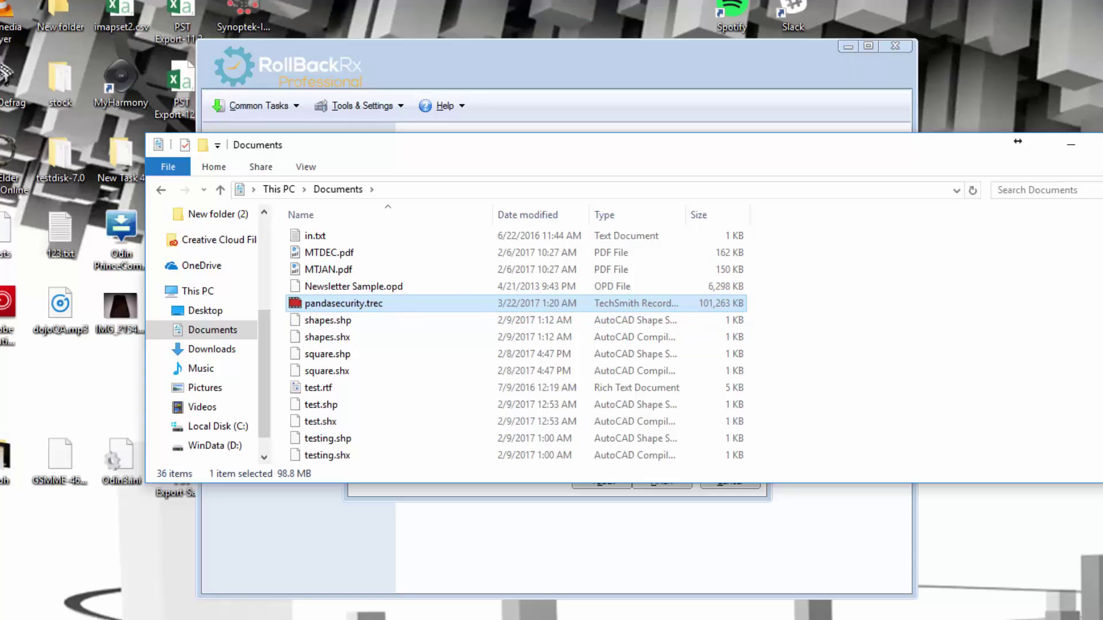
left_click_drag(1099, 172, 866, 154)
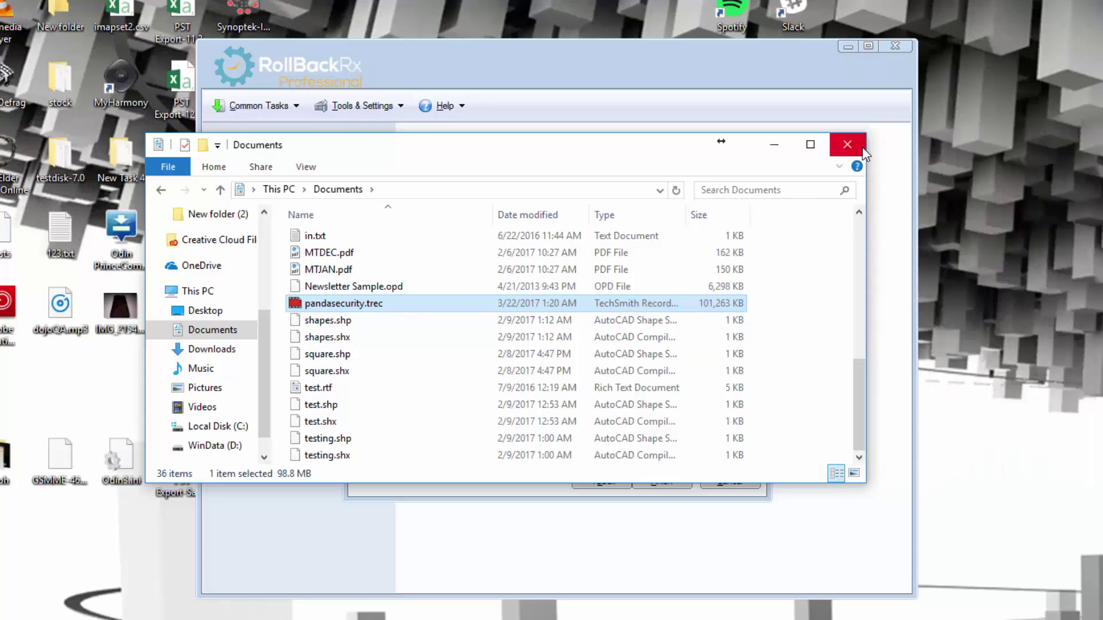
left_click_drag(656, 138, 747, 148)
left_click(926, 139)
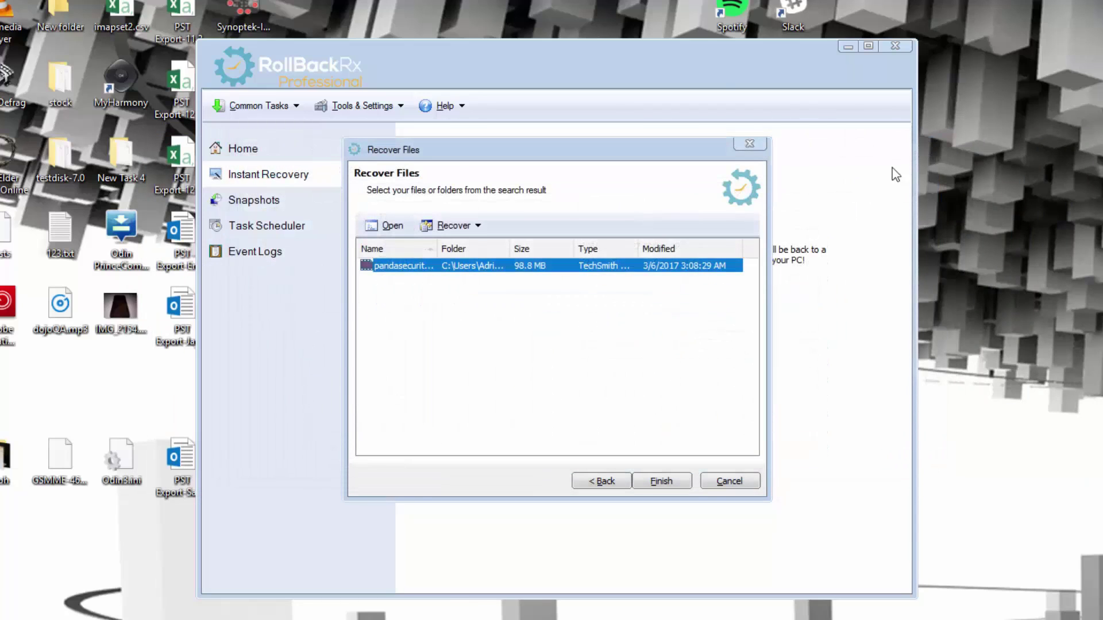
left_click(662, 481)
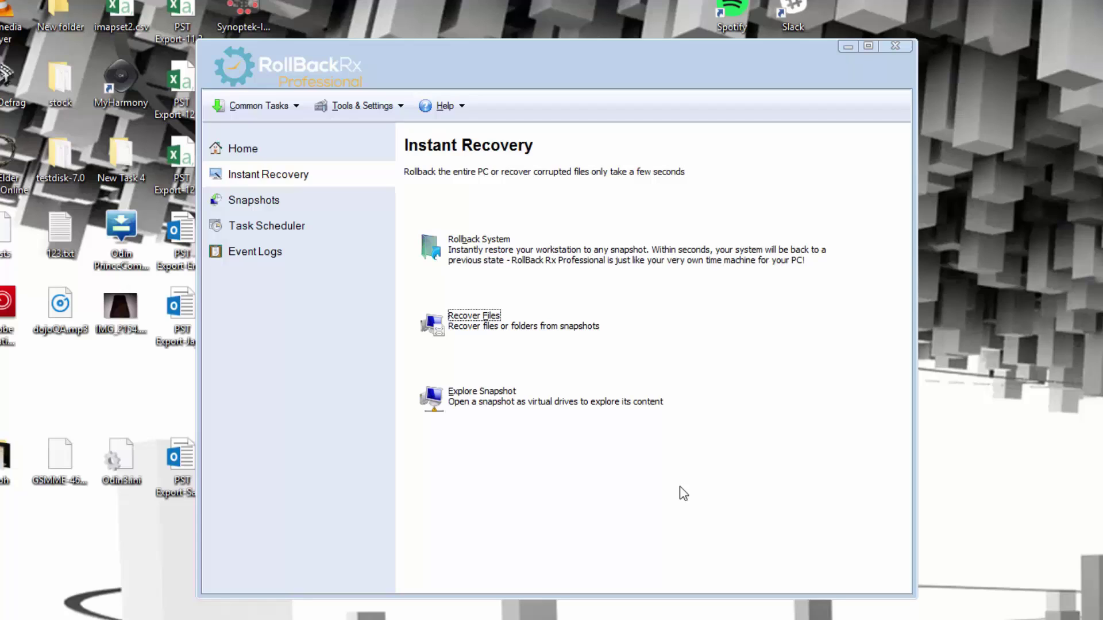
- Look at the snapshots offered for a system rollback, and leave without rolling back
left_click(628, 261)
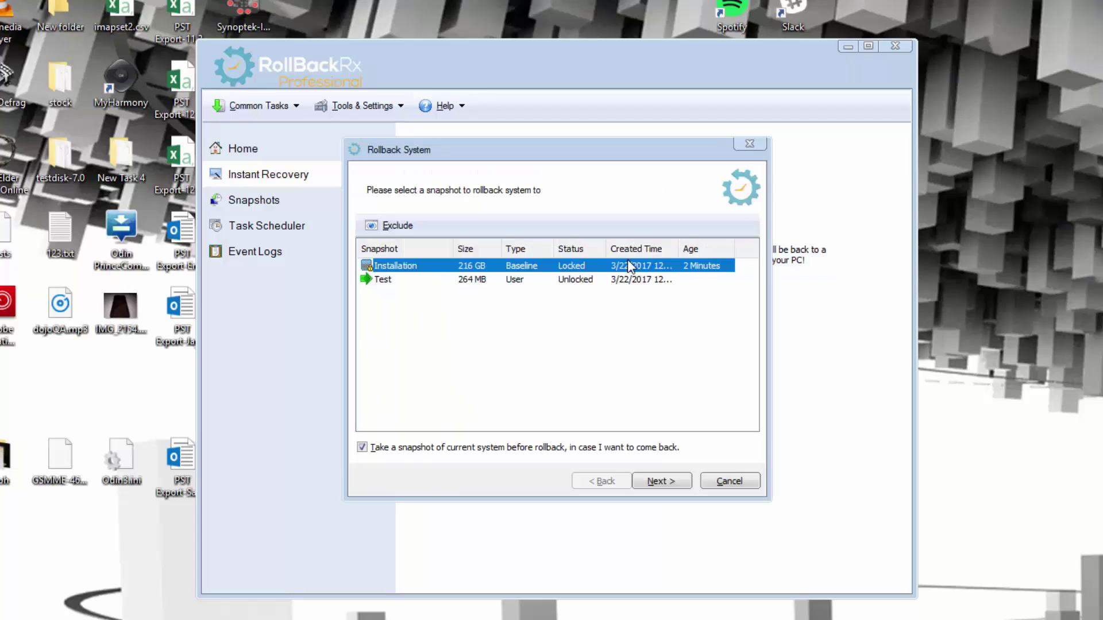
left_click(764, 147)
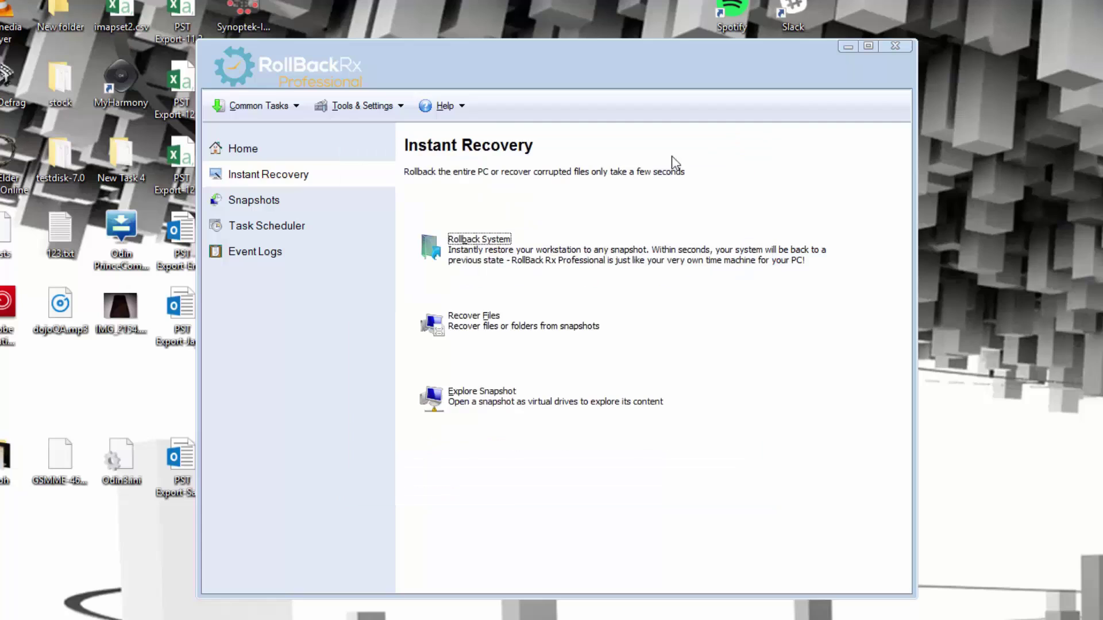
- Look over the snapshot management tools and the new-snapshot options on the Snapshots page without creating a snapshot
left_click(374, 206)
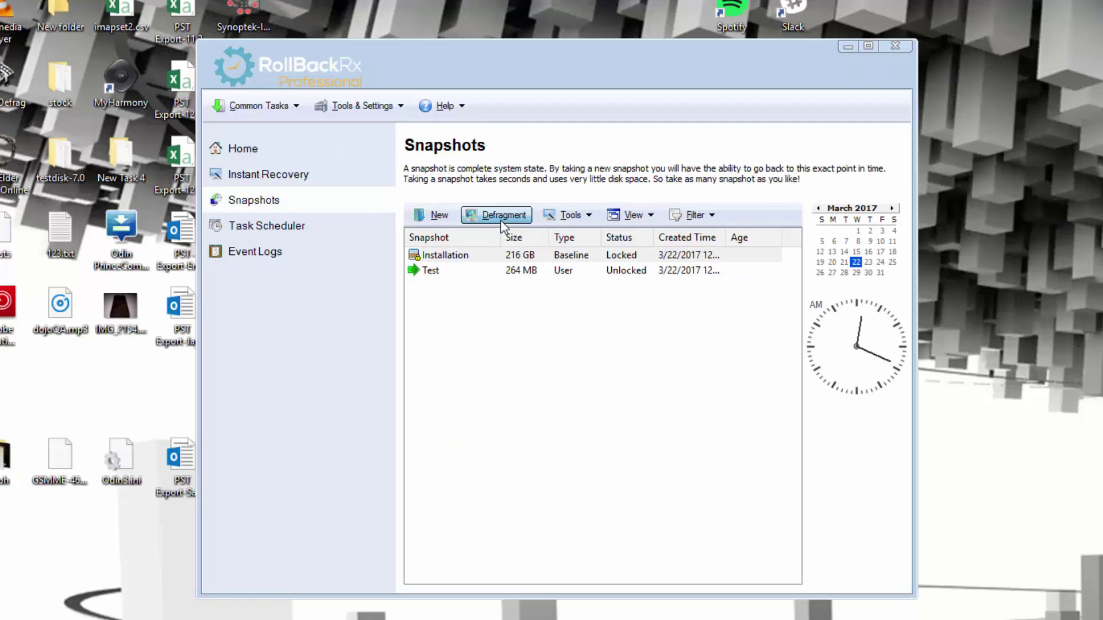
left_click(592, 221)
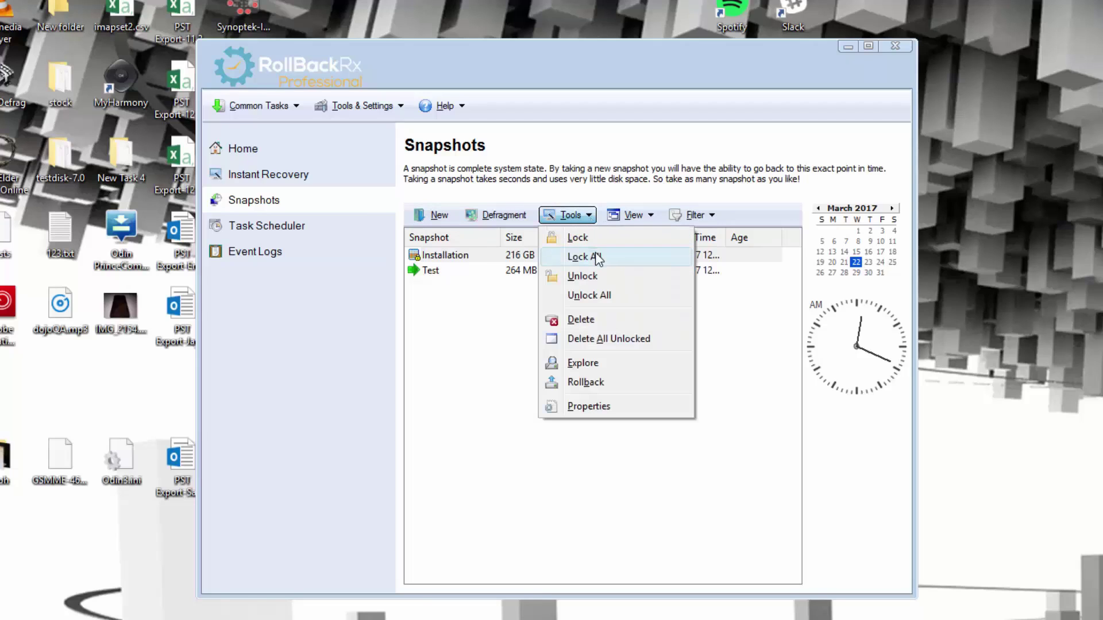
left_click(471, 337)
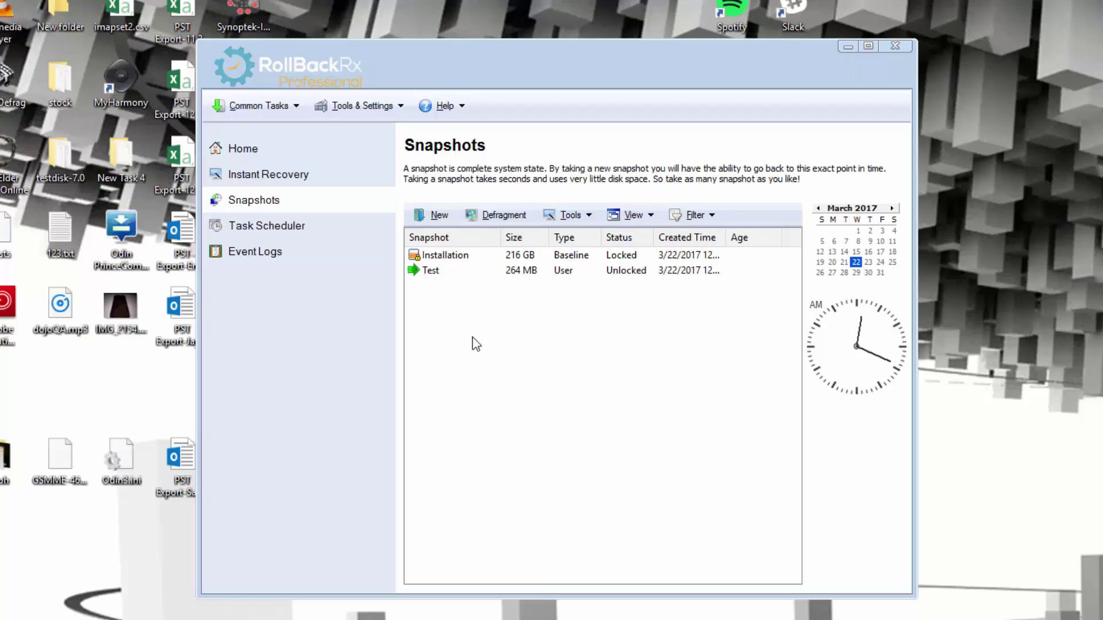
left_click(438, 216)
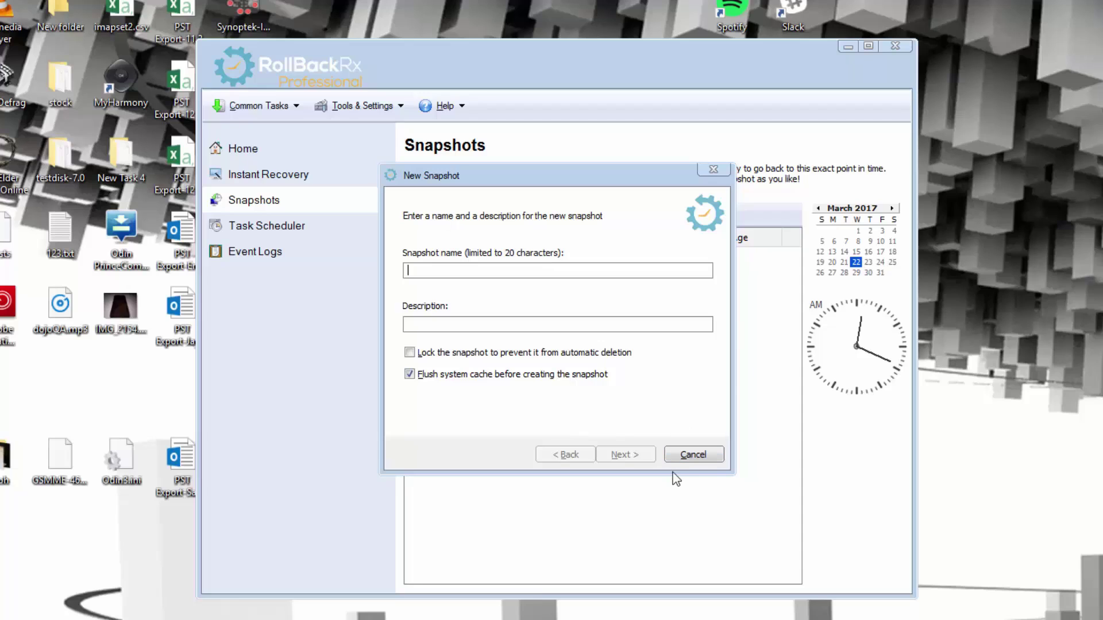
left_click(684, 459)
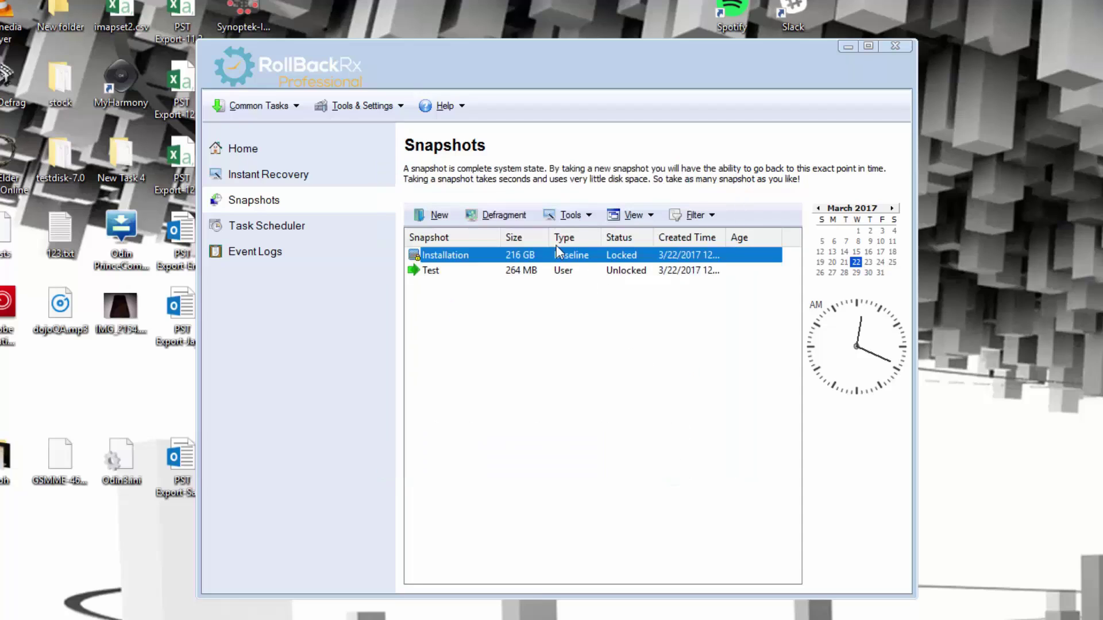
- Start adding a new task in the Task Scheduler and look at the available schedule types, keeping One time
left_click(358, 237)
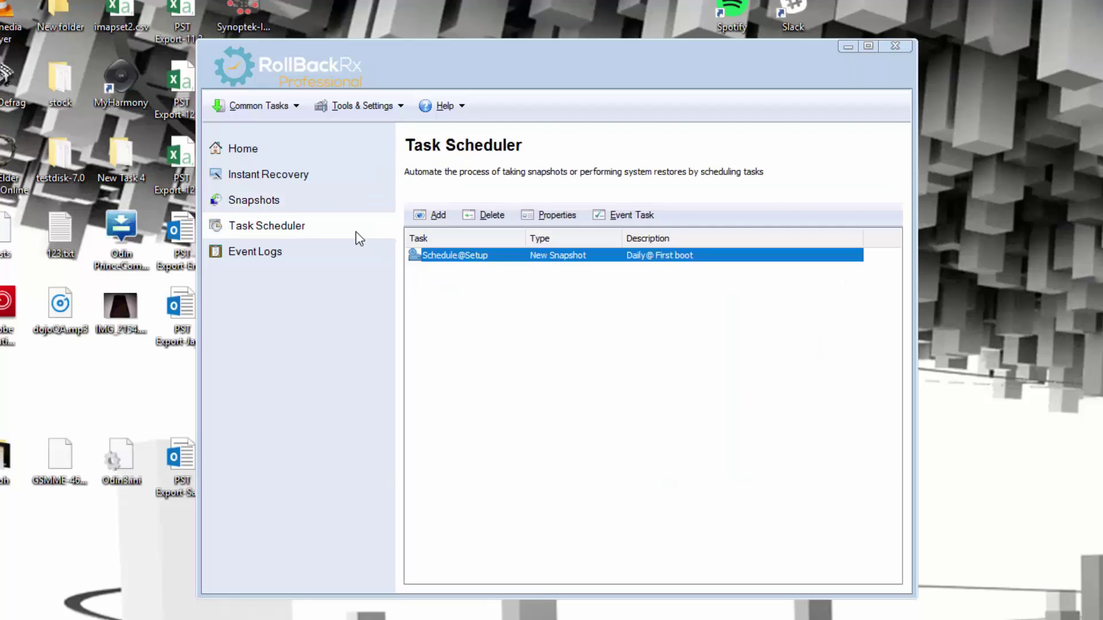
left_click(435, 216)
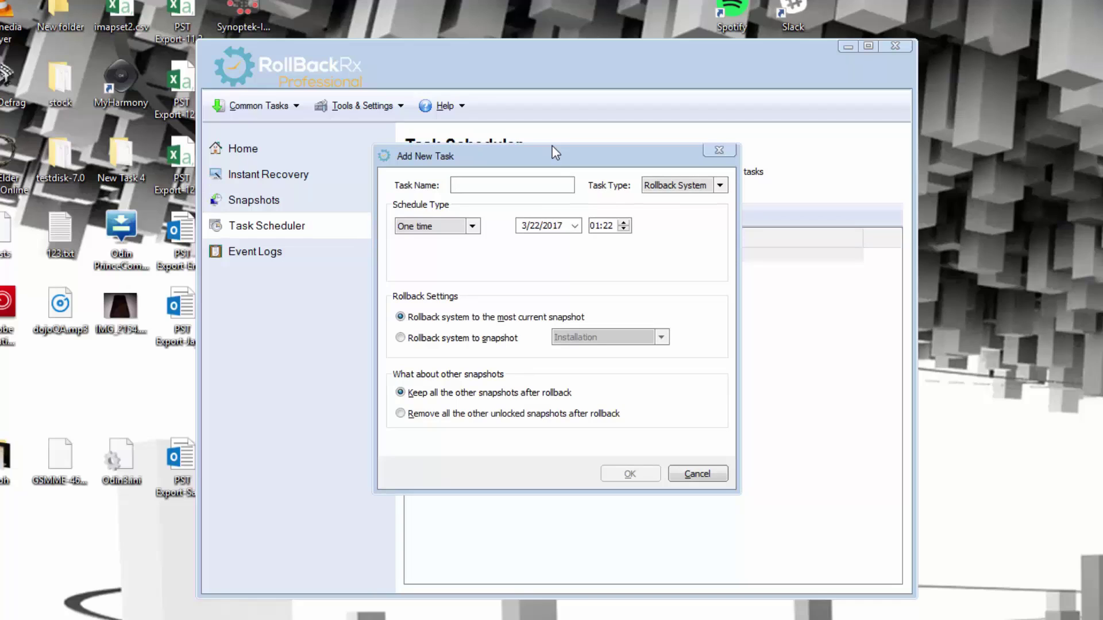
left_click(478, 232)
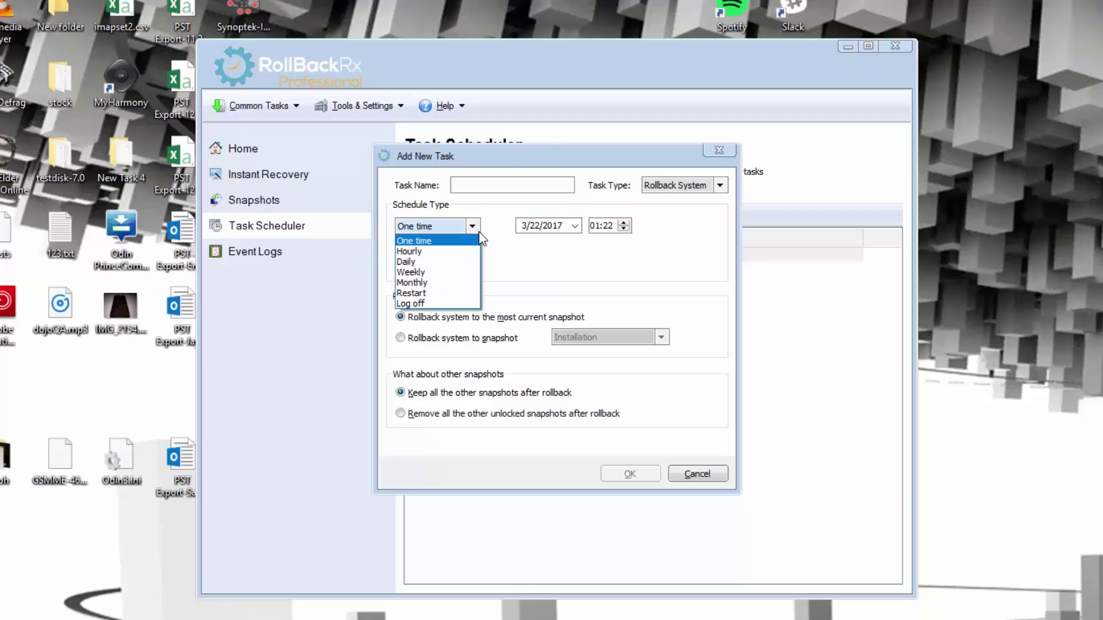
left_click(540, 260)
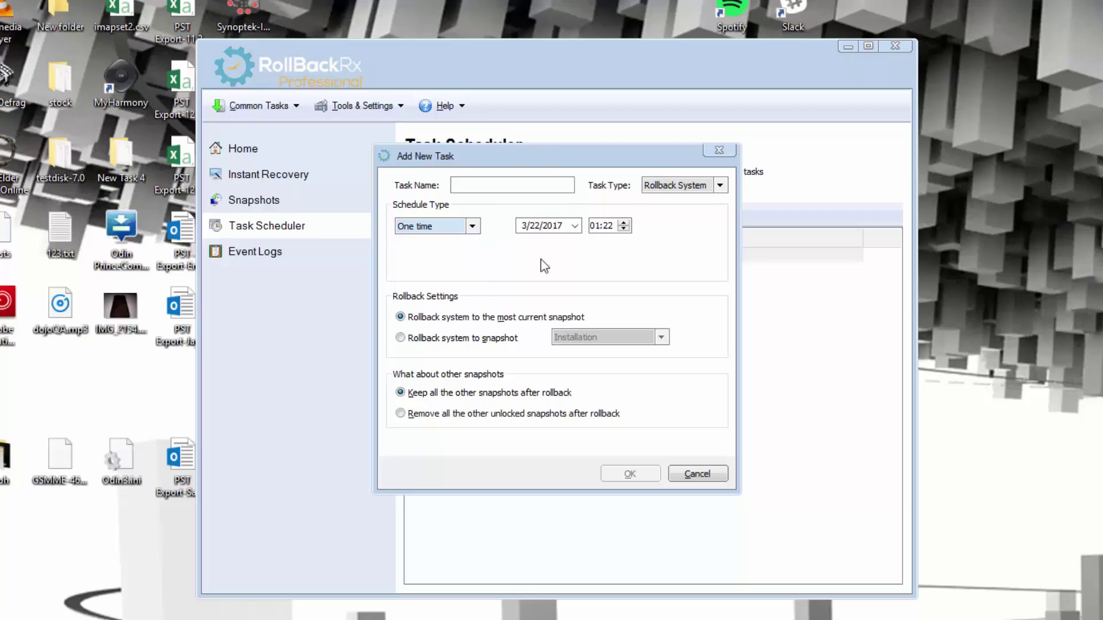
- Compare the new-task settings for the New Snapshot, Rollback System and Defrag Snapshots task types, and leave without adding a task
left_click(719, 185)
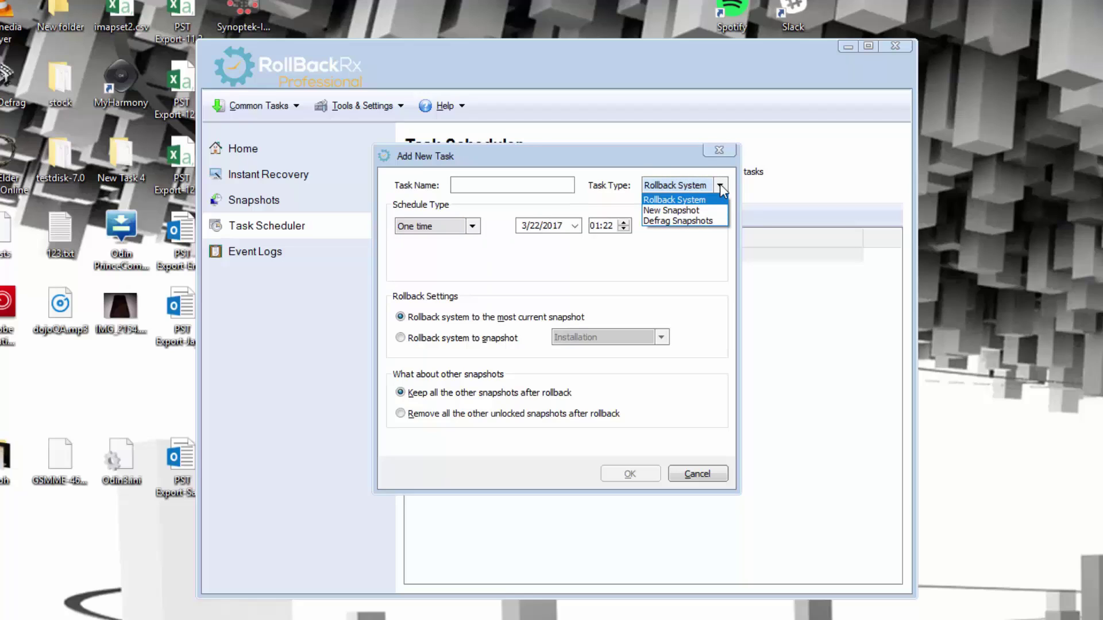
left_click(707, 211)
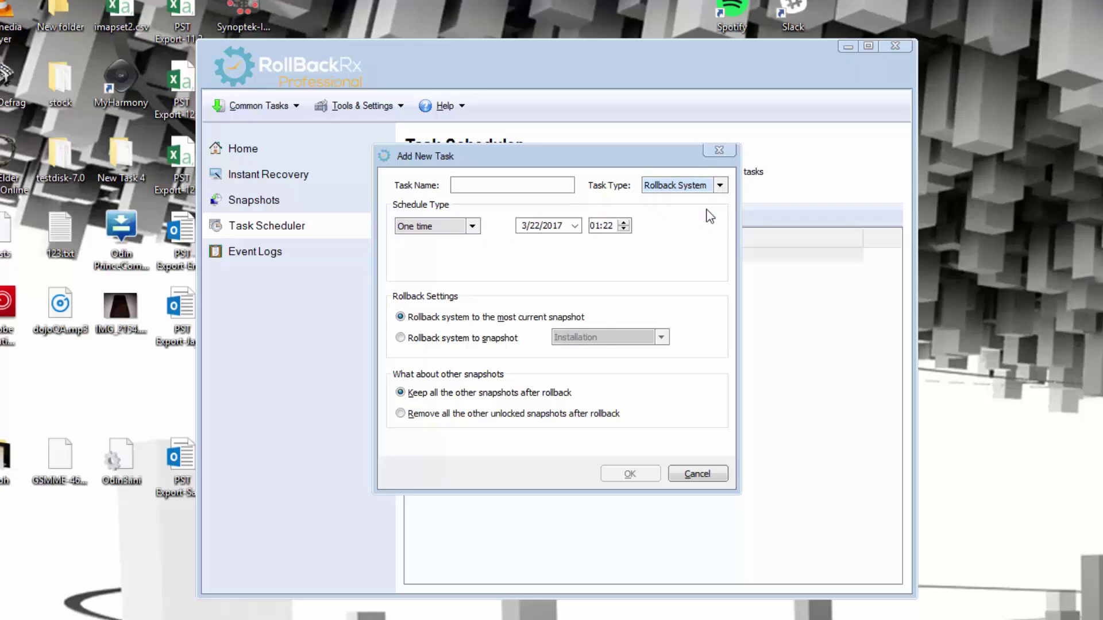
left_click(719, 185)
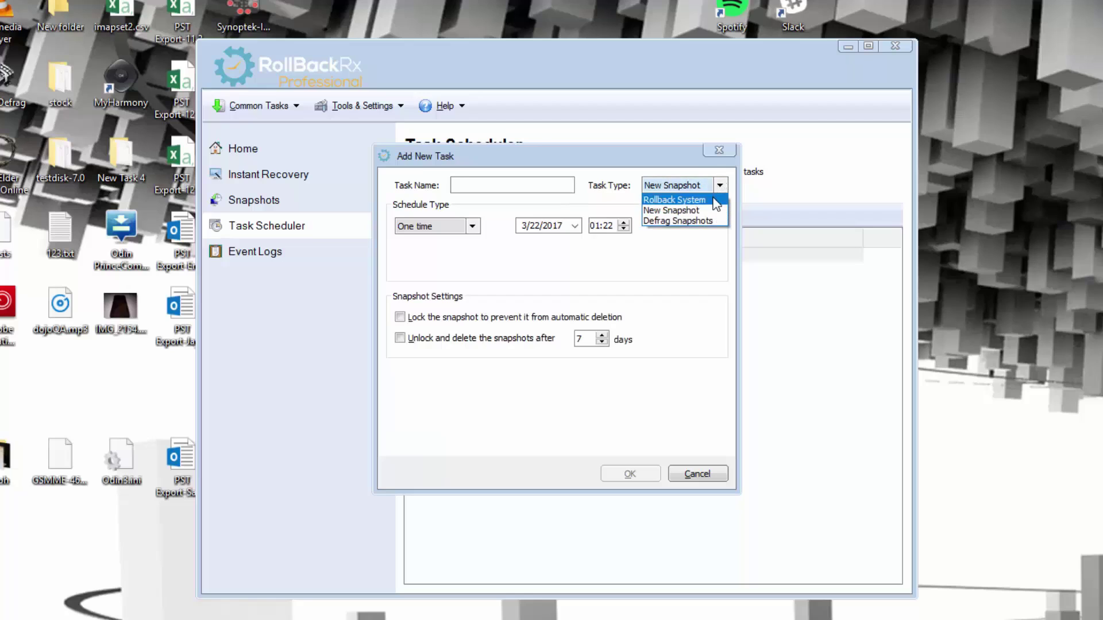
left_click(713, 196)
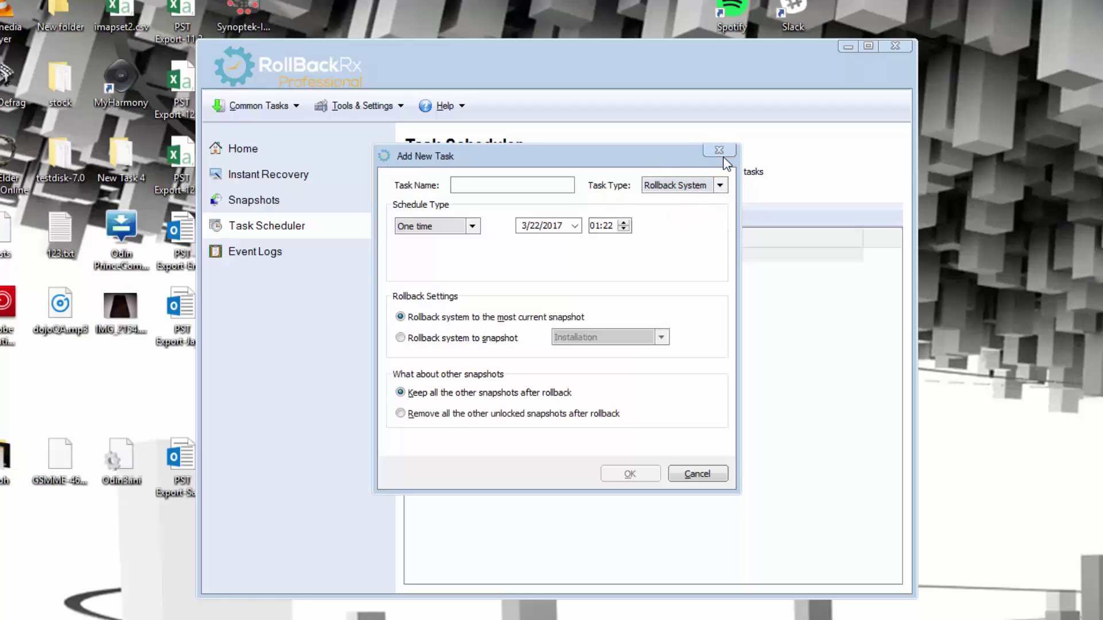
left_click(719, 185)
left_click(713, 221)
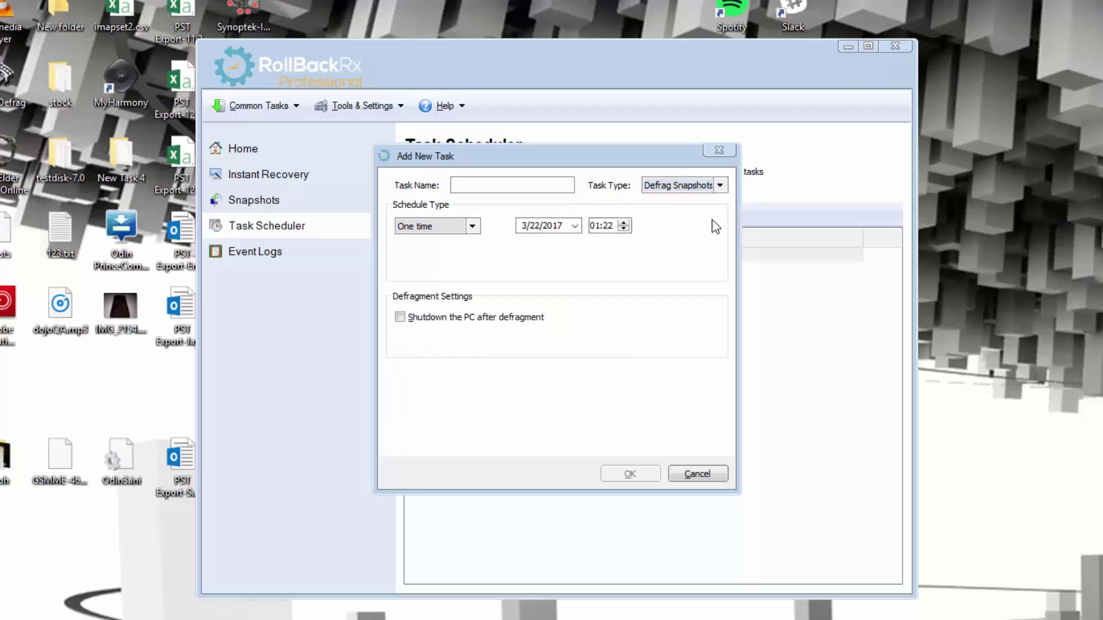
left_click(732, 154)
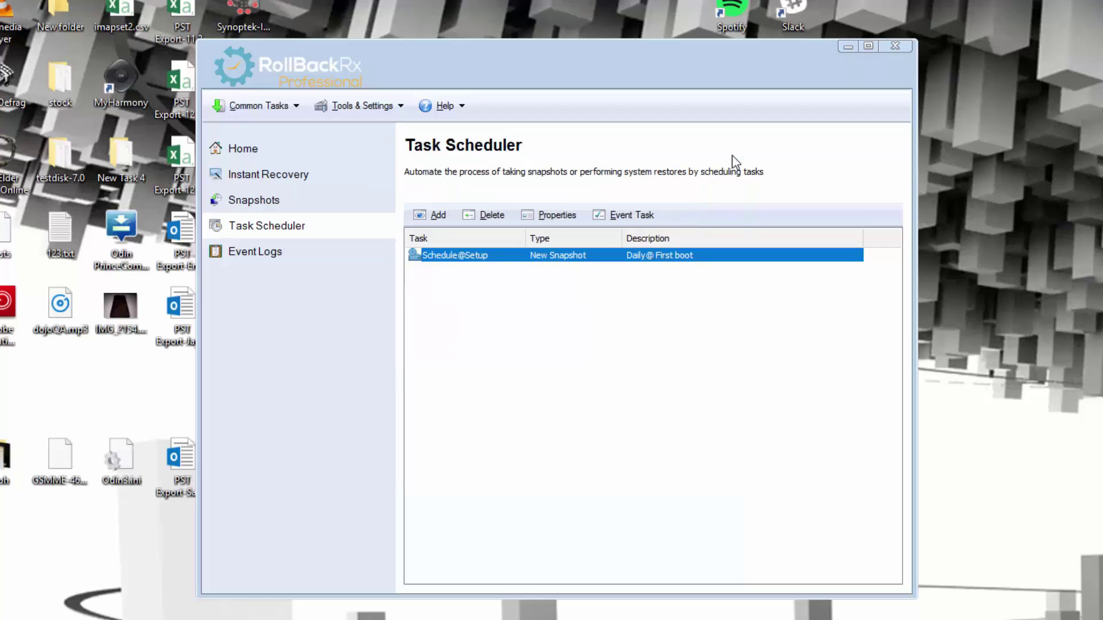
- Look over the Event Logs, the common tasks, and the Access Control and System Security pages without changing anything
left_click(346, 246)
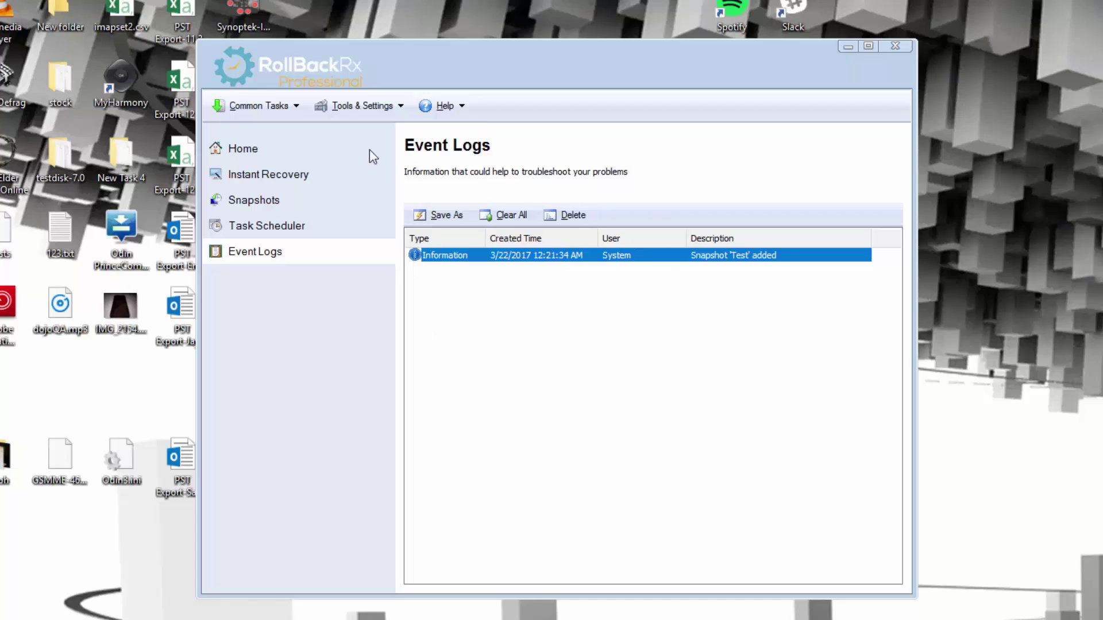
left_click(252, 112)
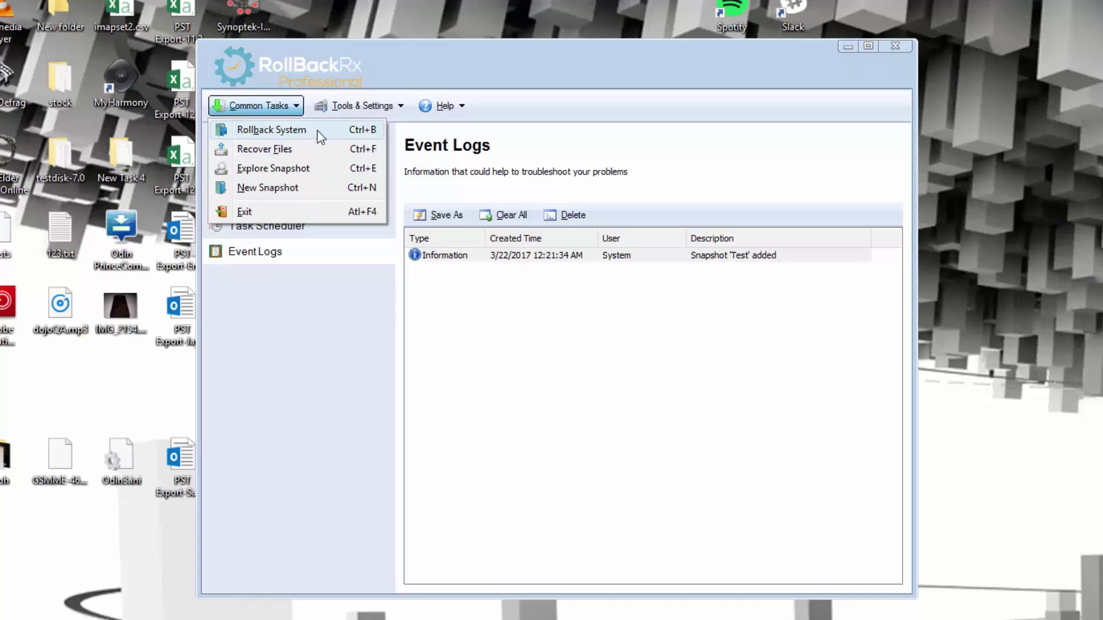
mouse_move(338, 115)
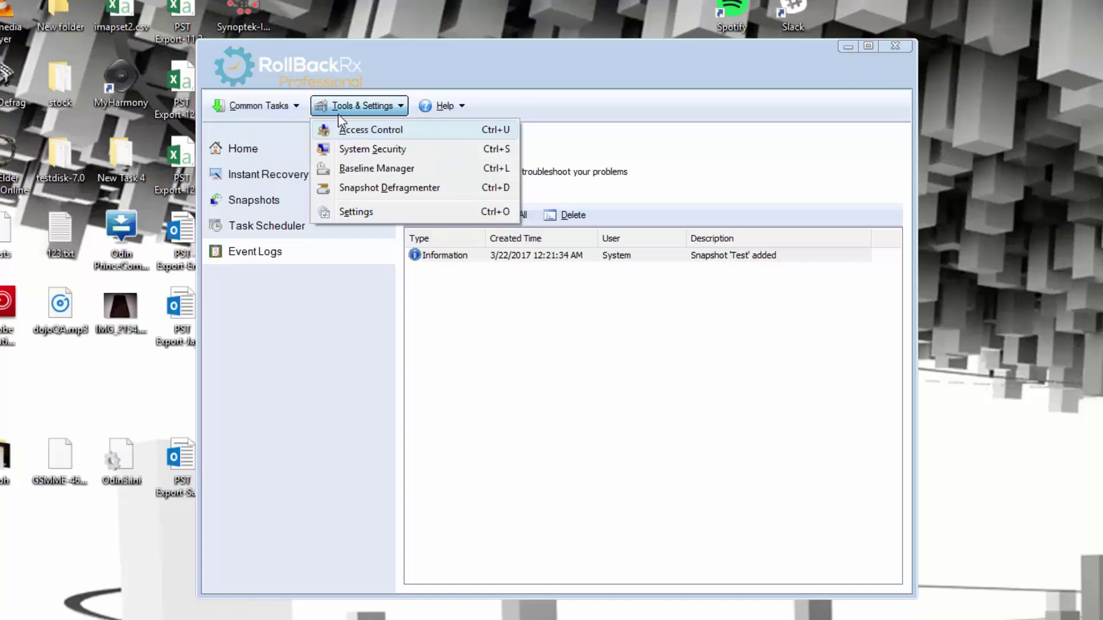
left_click(361, 129)
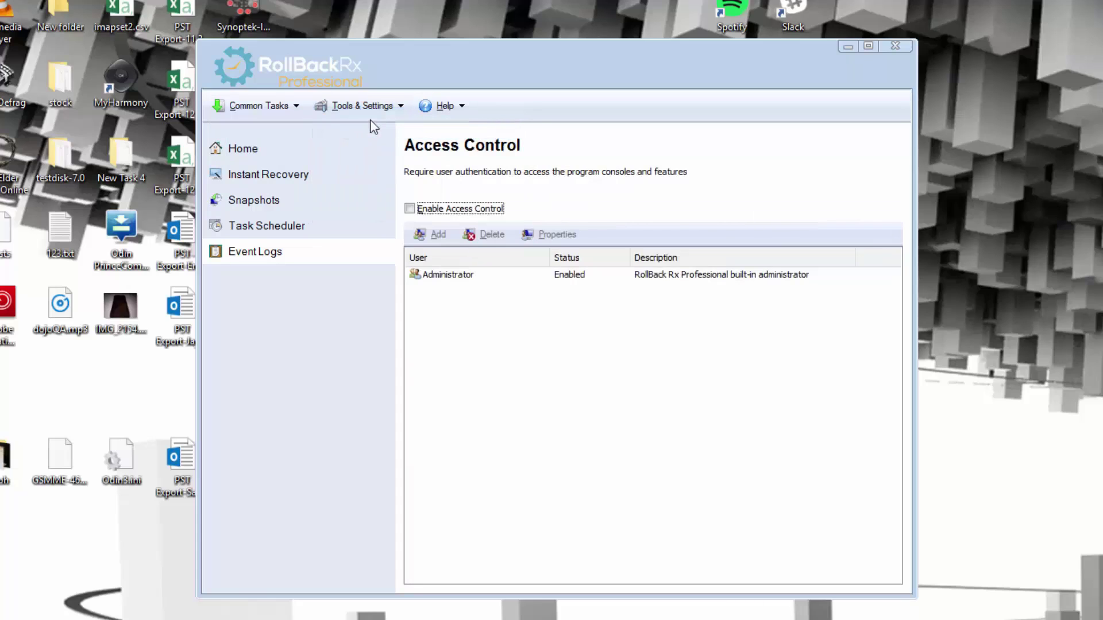
left_click(381, 110)
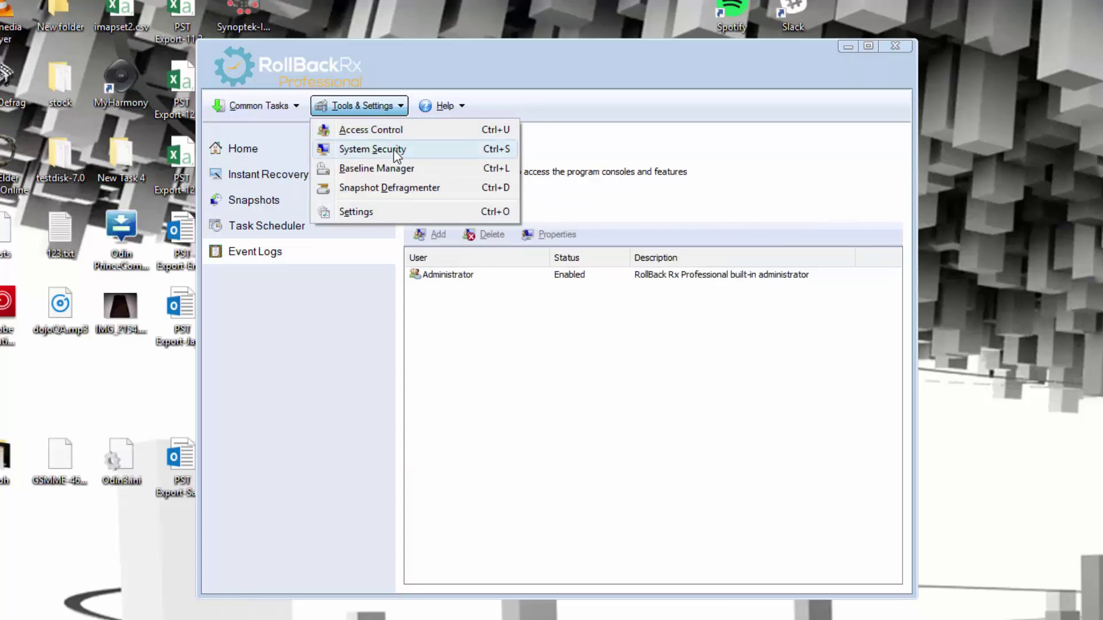
left_click(394, 150)
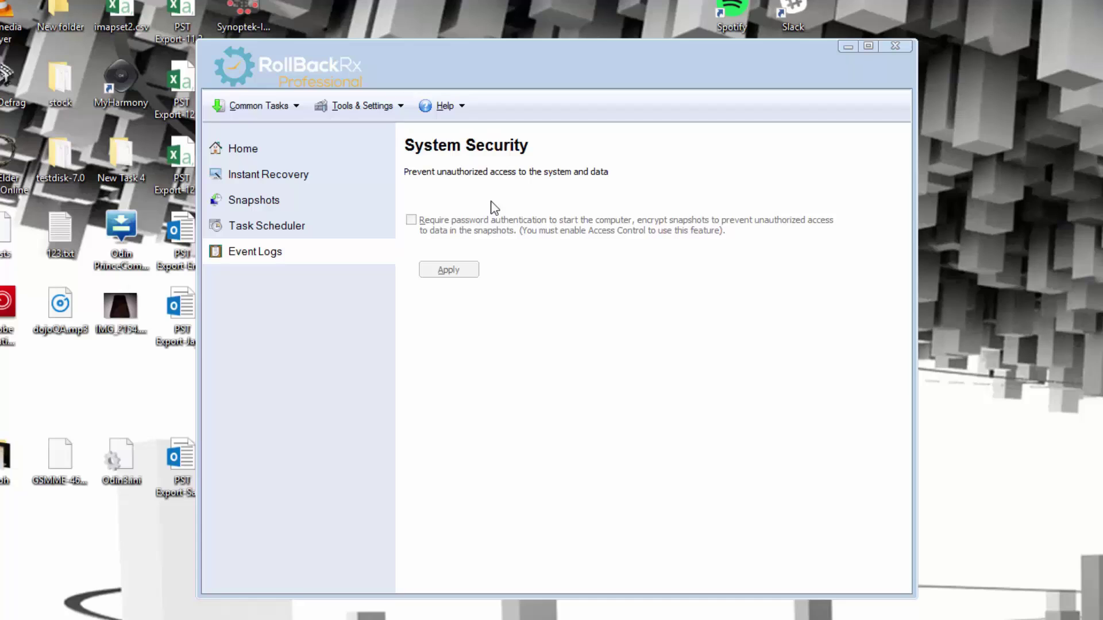
- Review the Language, Program Appearance and Advanced Settings pages of the program settings, close them unchanged and return to the Home page
left_click(297, 108)
left_click(363, 109)
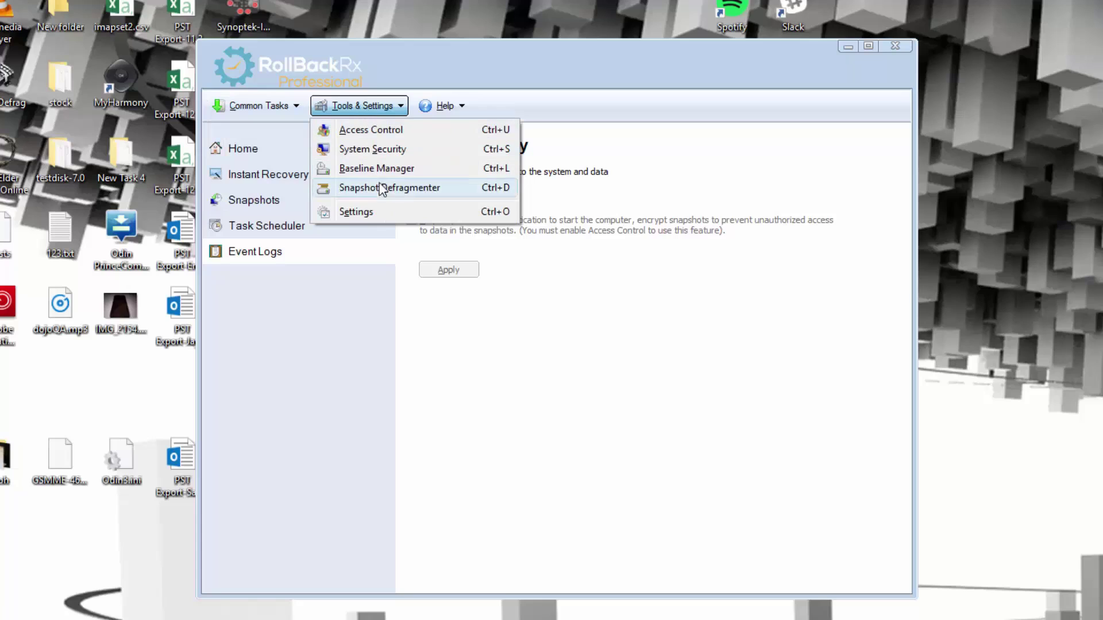
left_click(388, 211)
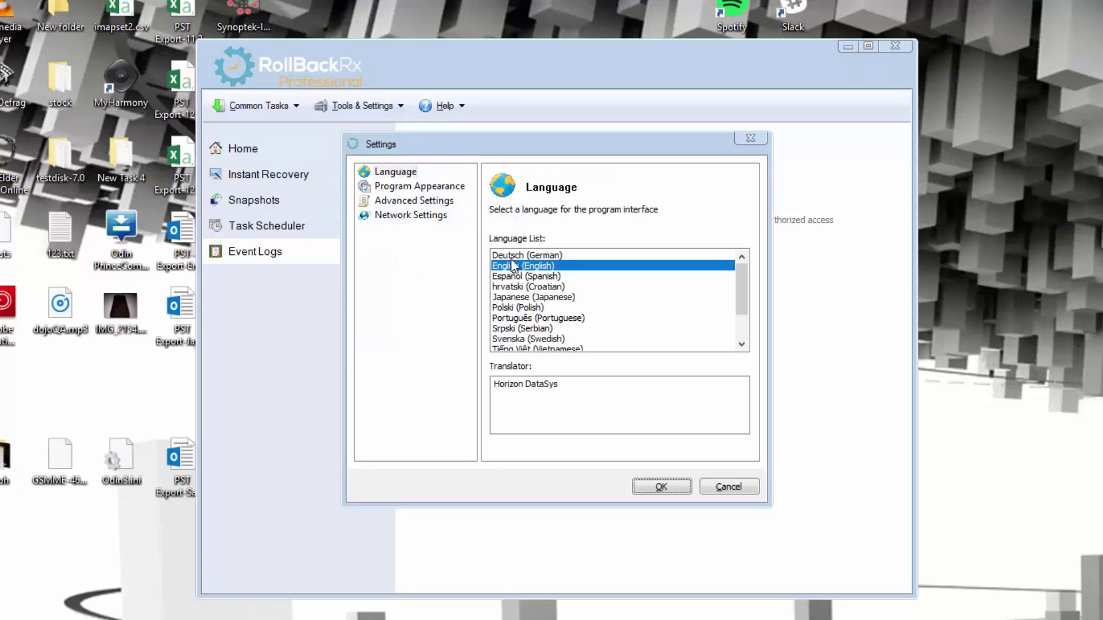
left_click(432, 188)
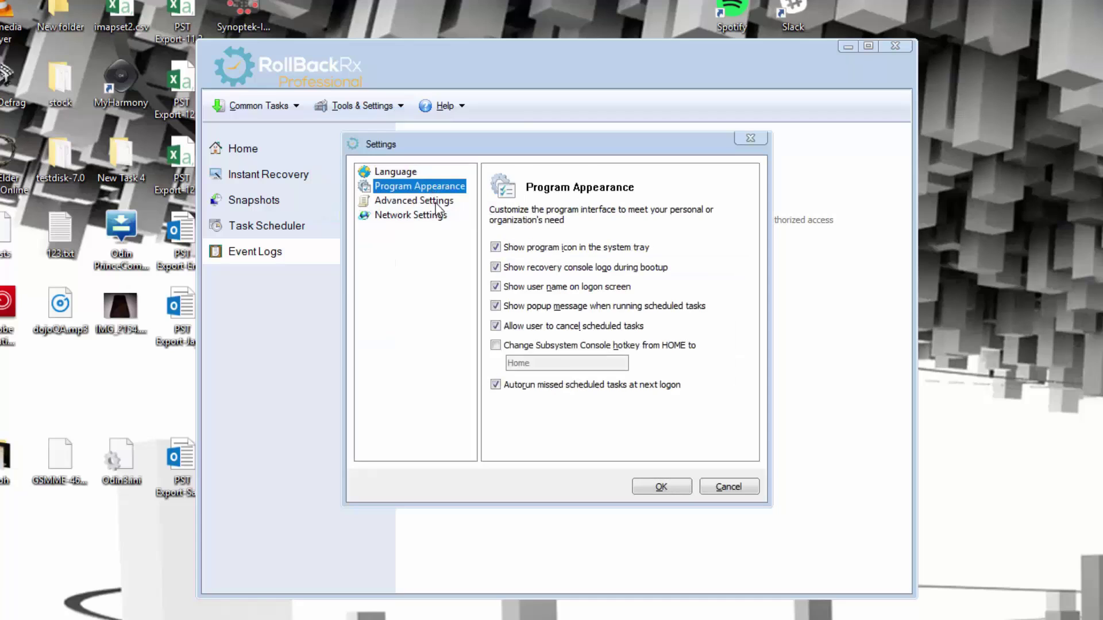
left_click(434, 201)
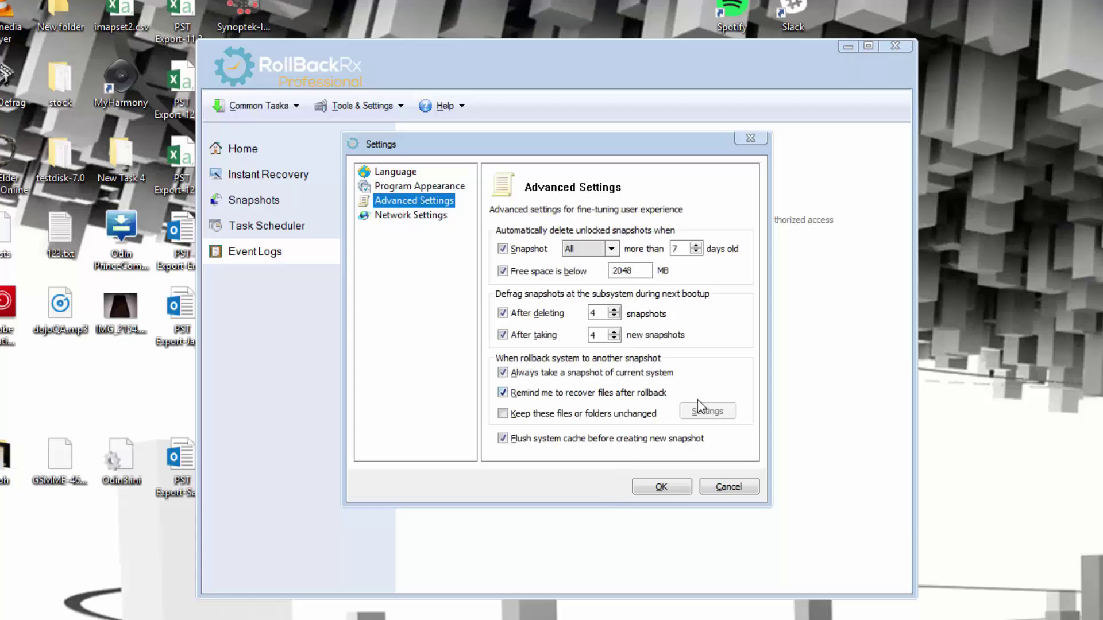
left_click(750, 139)
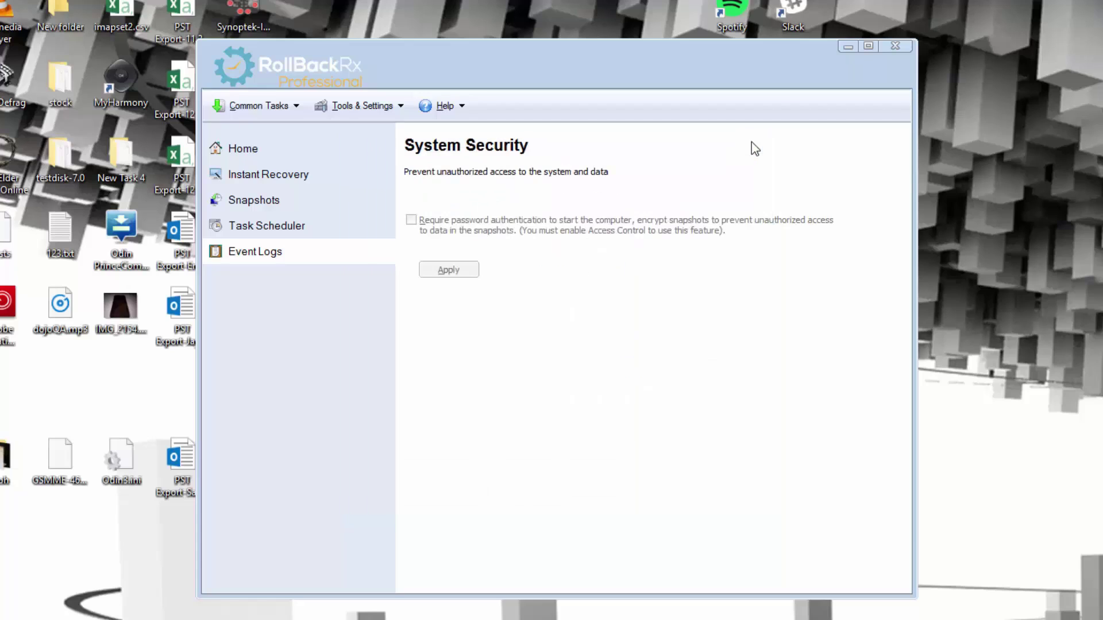
left_click(303, 148)
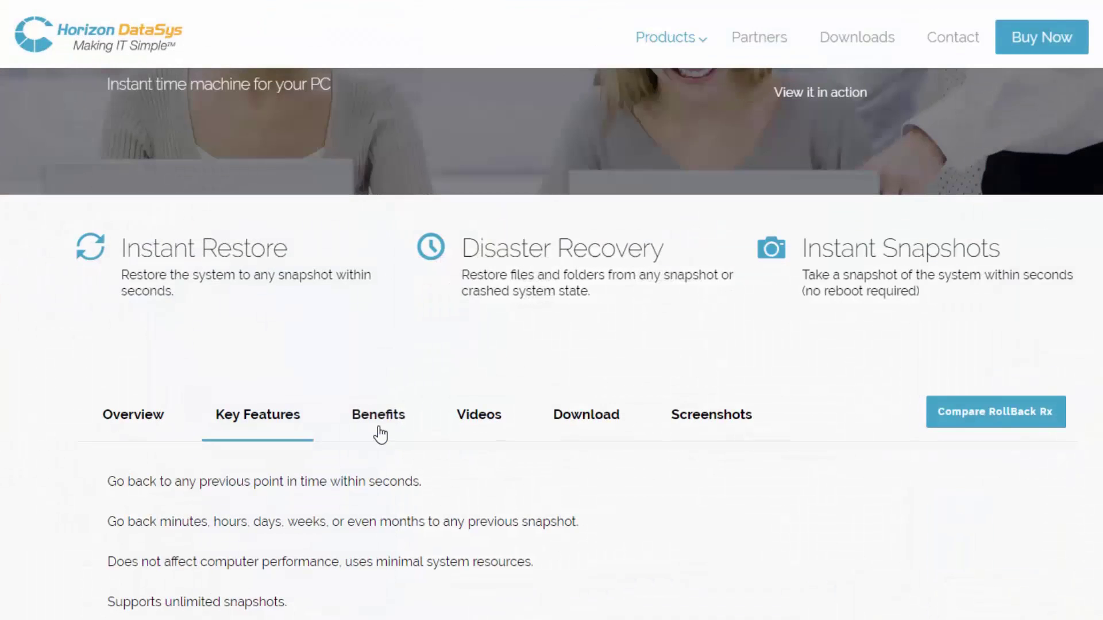
- Read through the Benefits section of the RollBack Rx Professional product page on the Horizon DataSys website in the browser
scroll(393, 525, "up", 2)
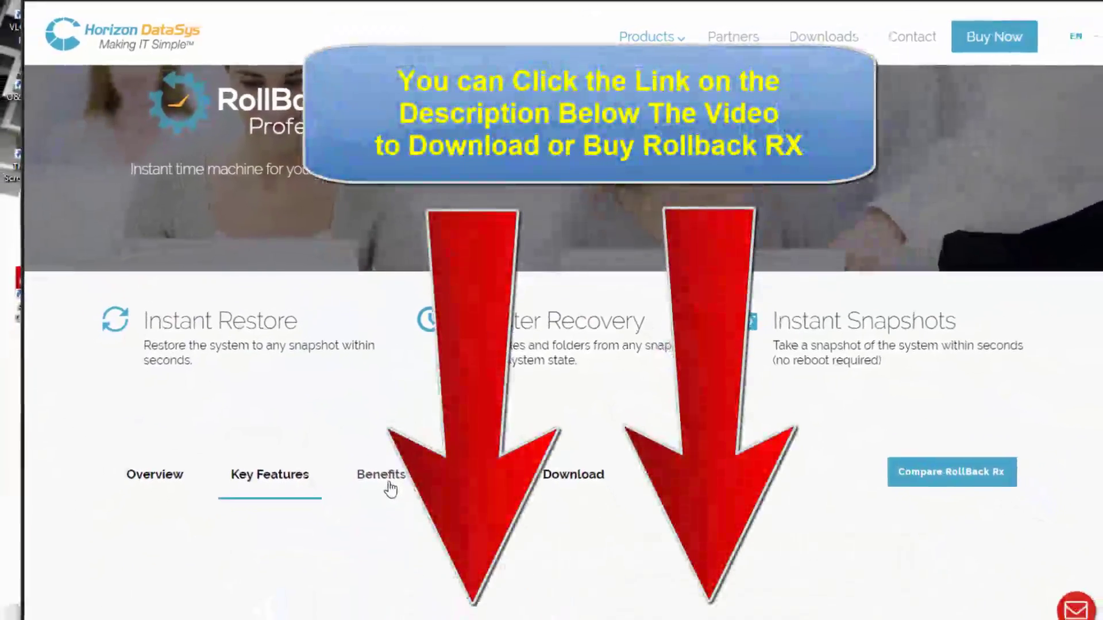
left_click(391, 520)
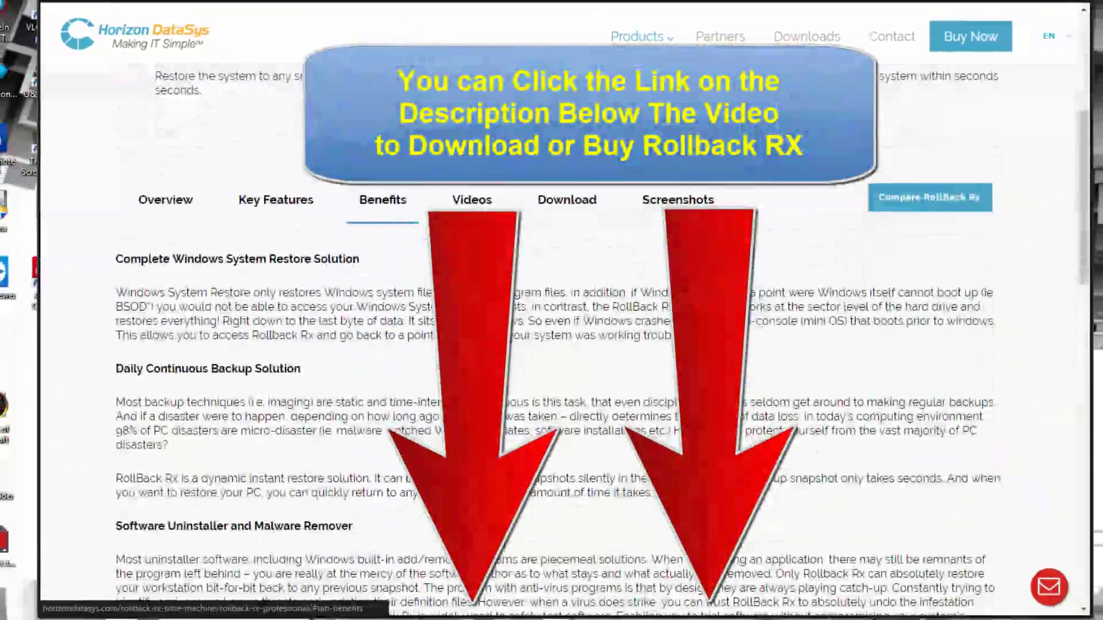
scroll(453, 488, "down", 1)
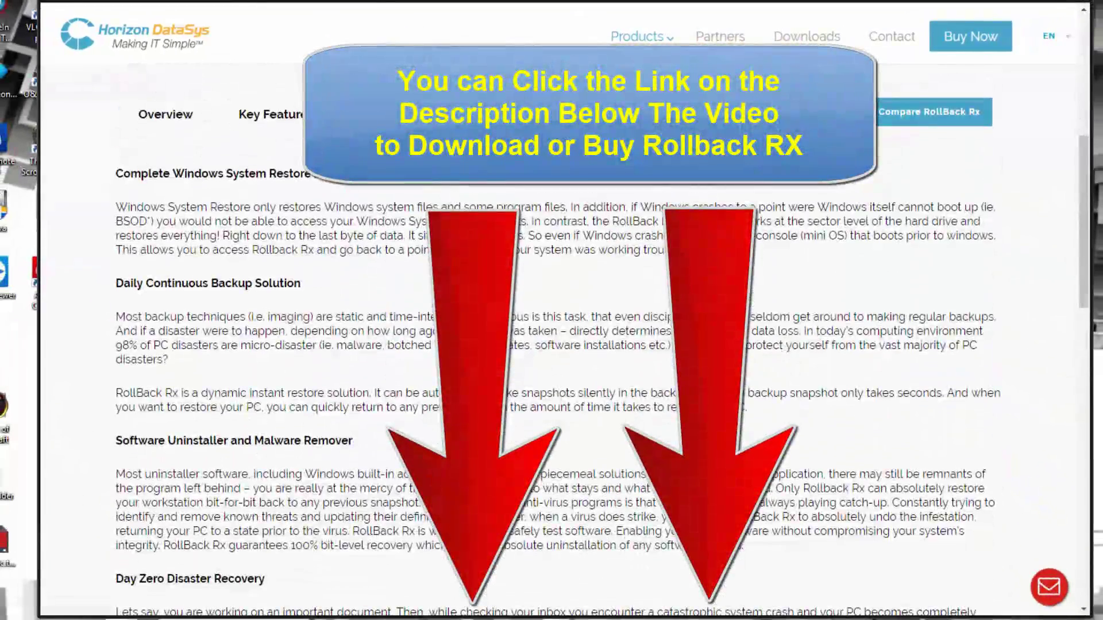
scroll(453, 517, "up", 5)
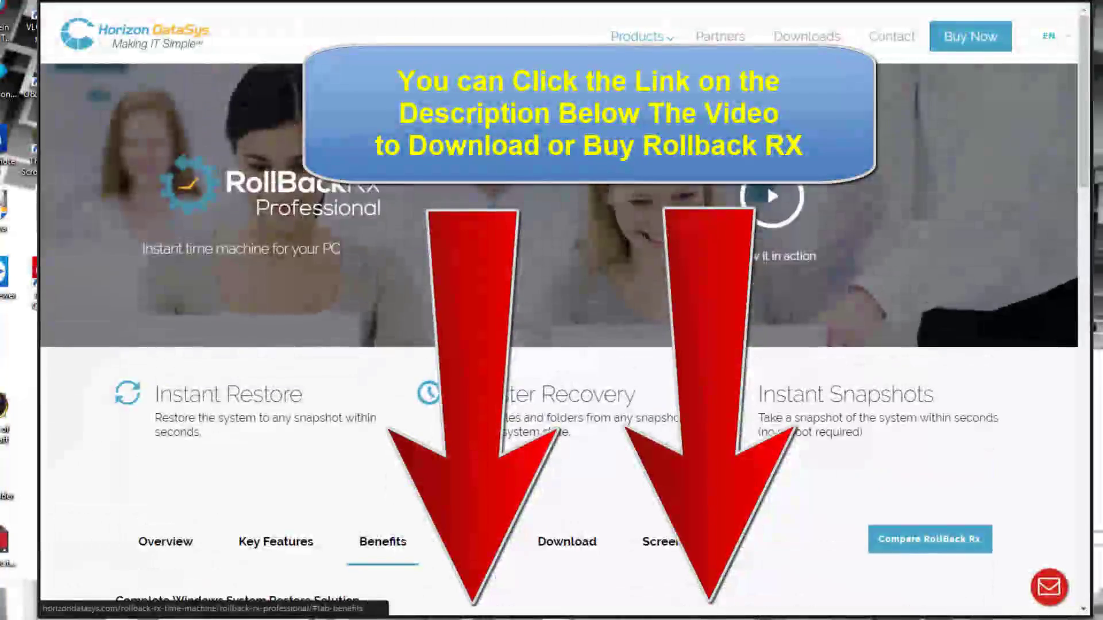
scroll(454, 517, "down", 4)
scroll(453, 517, "down", 5)
scroll(454, 517, "up", 3)
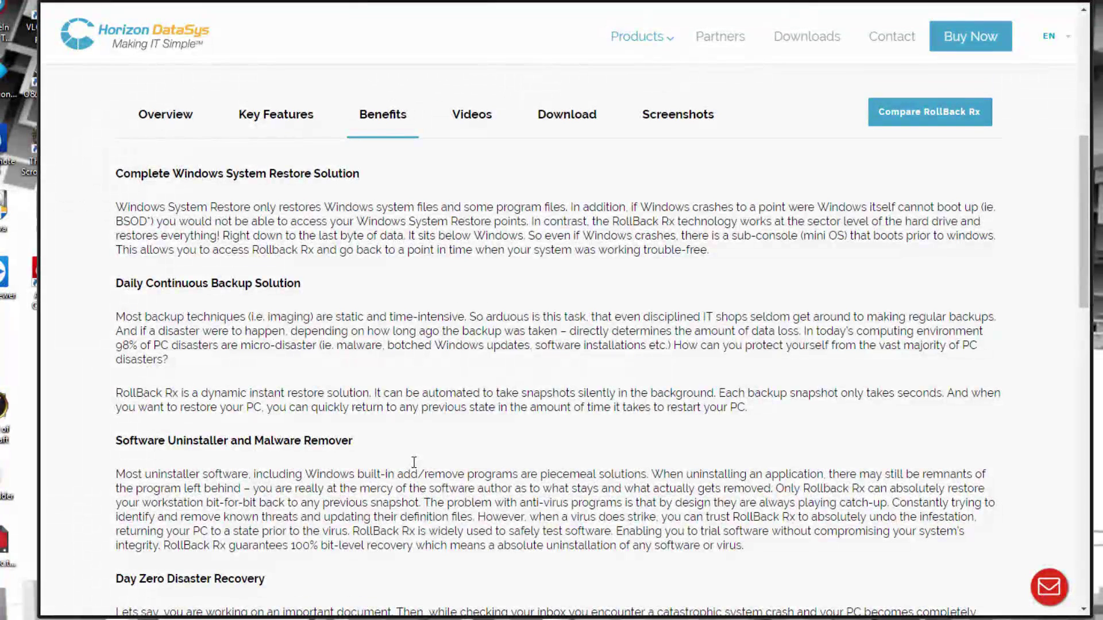
scroll(413, 461, "down", 2)
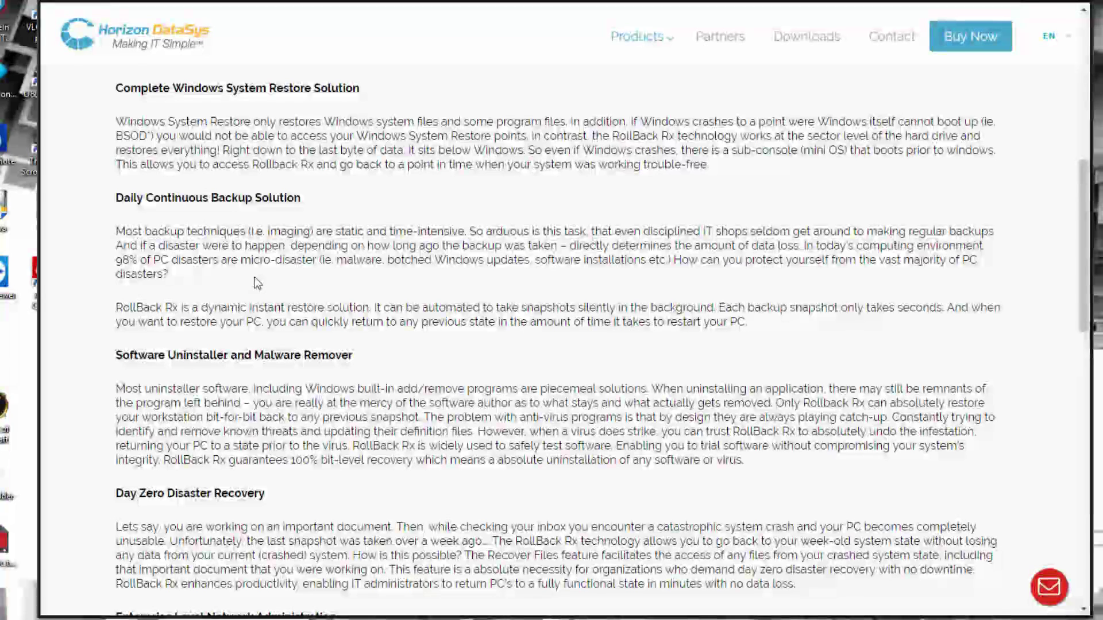
scroll(359, 360, "down", 2)
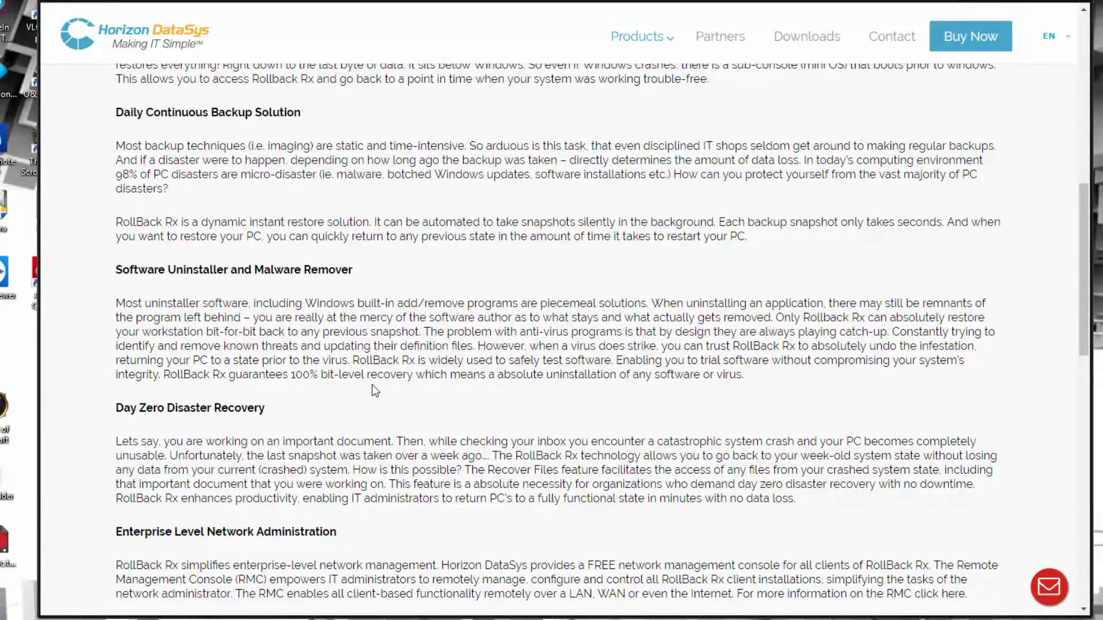
scroll(374, 390, "down", 2)
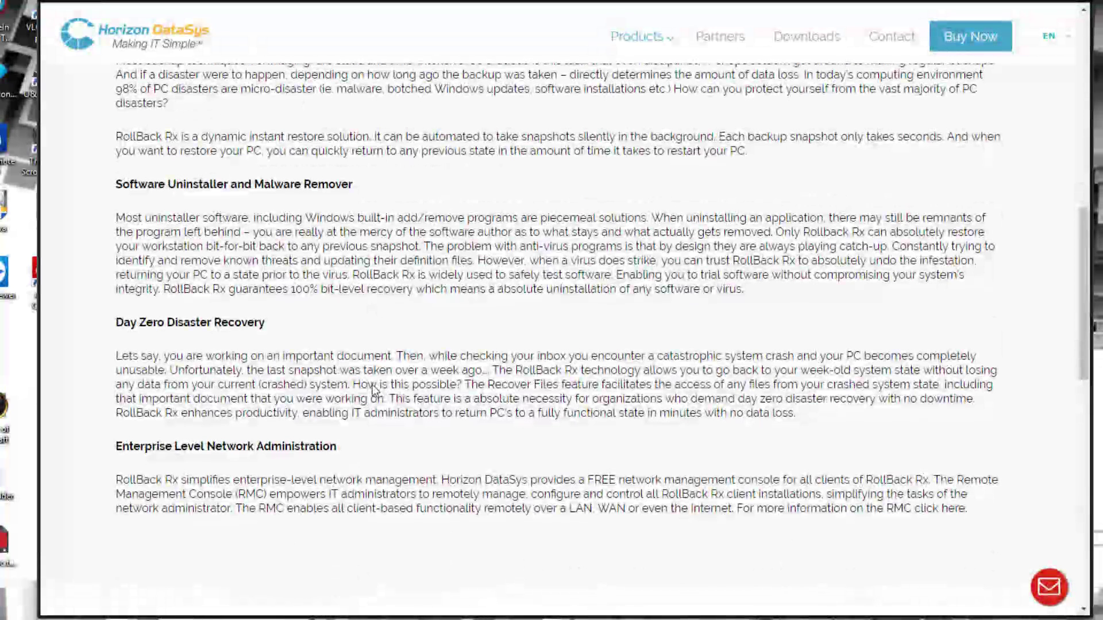
scroll(374, 391, "down", 2)
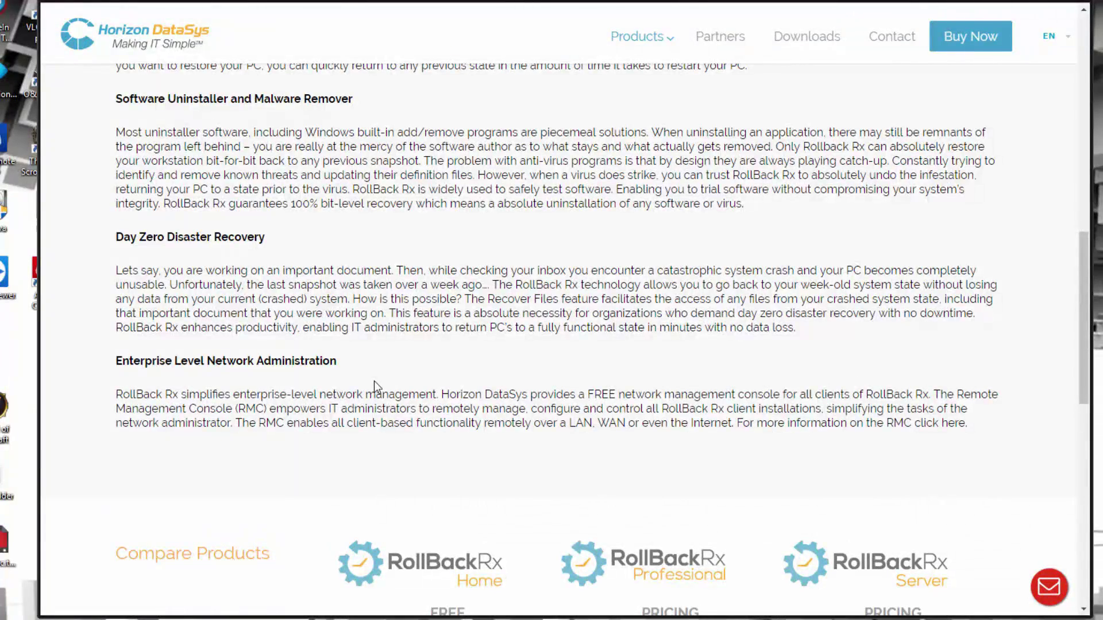
scroll(374, 381, "up", 8)
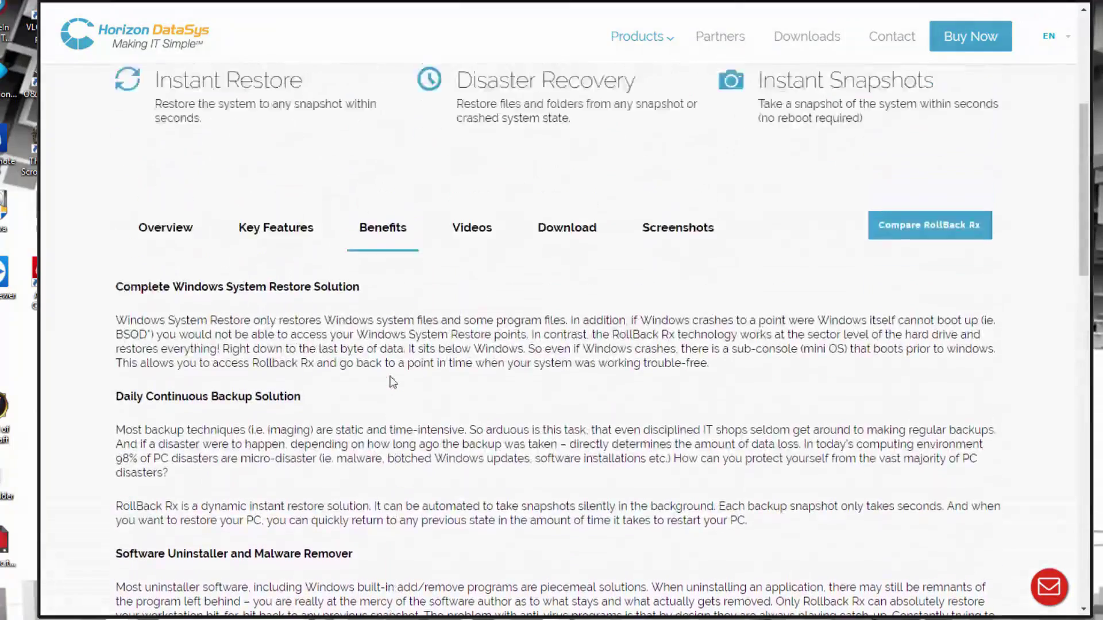
scroll(392, 382, "up", 5)
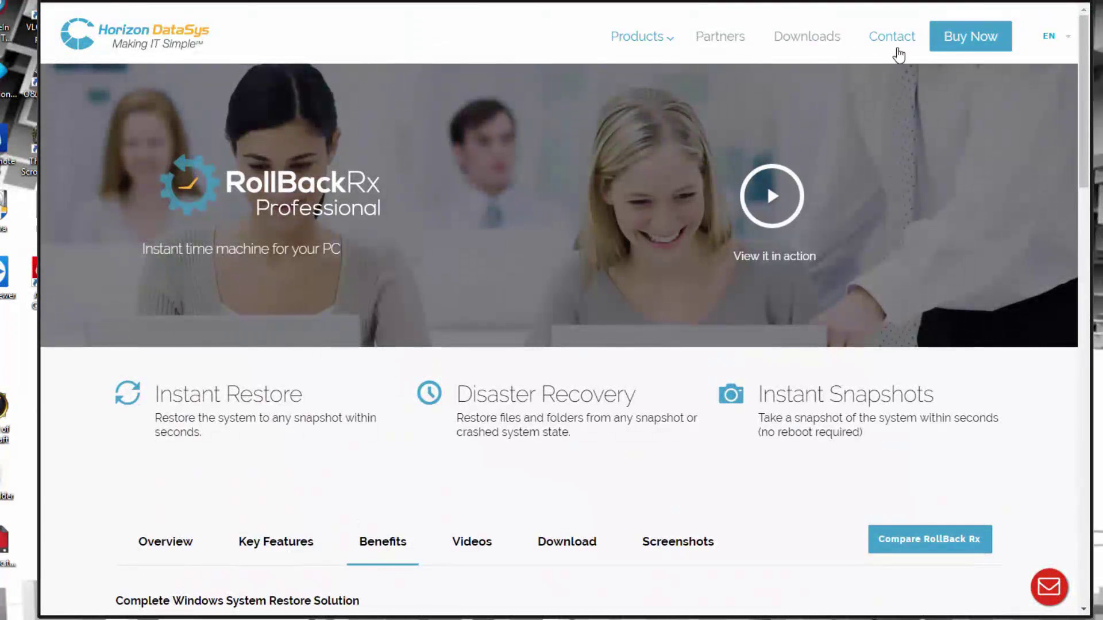
- Open the RollBack Rx Pro shopping cart, select the RollBack Rx 3 License Pack, and review the order, address and payment sections
left_click(946, 51)
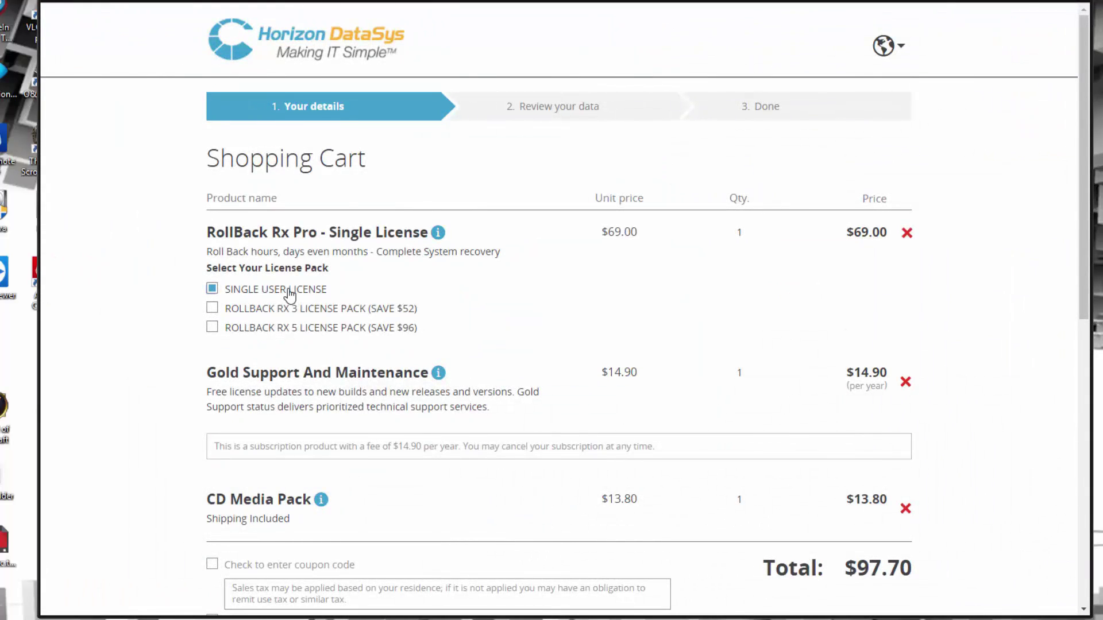
left_click(310, 316)
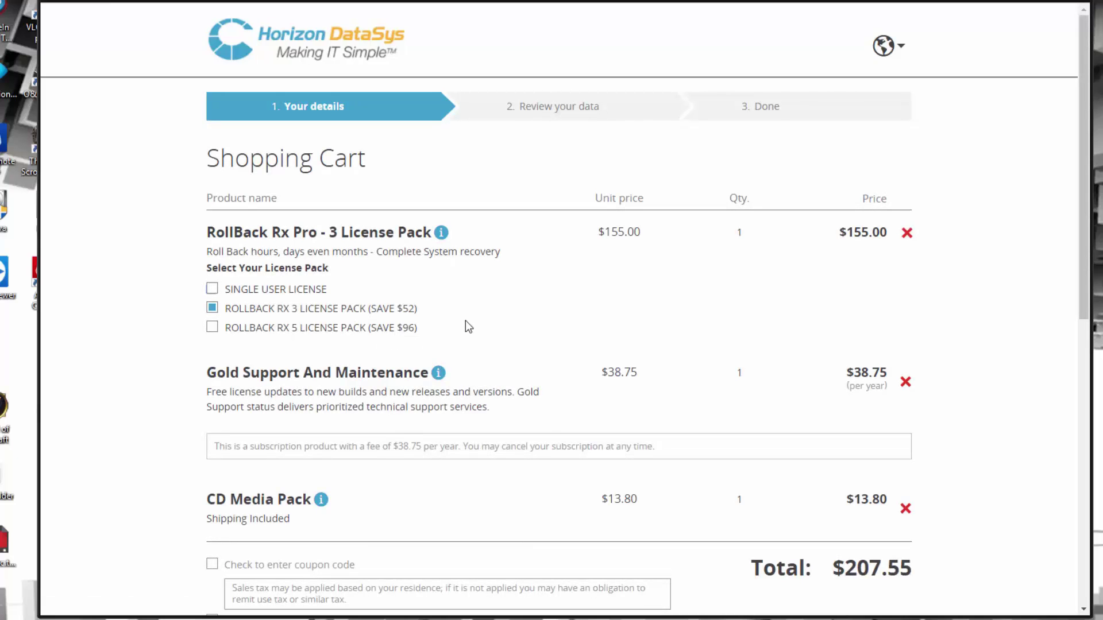
scroll(468, 327, "down", 3)
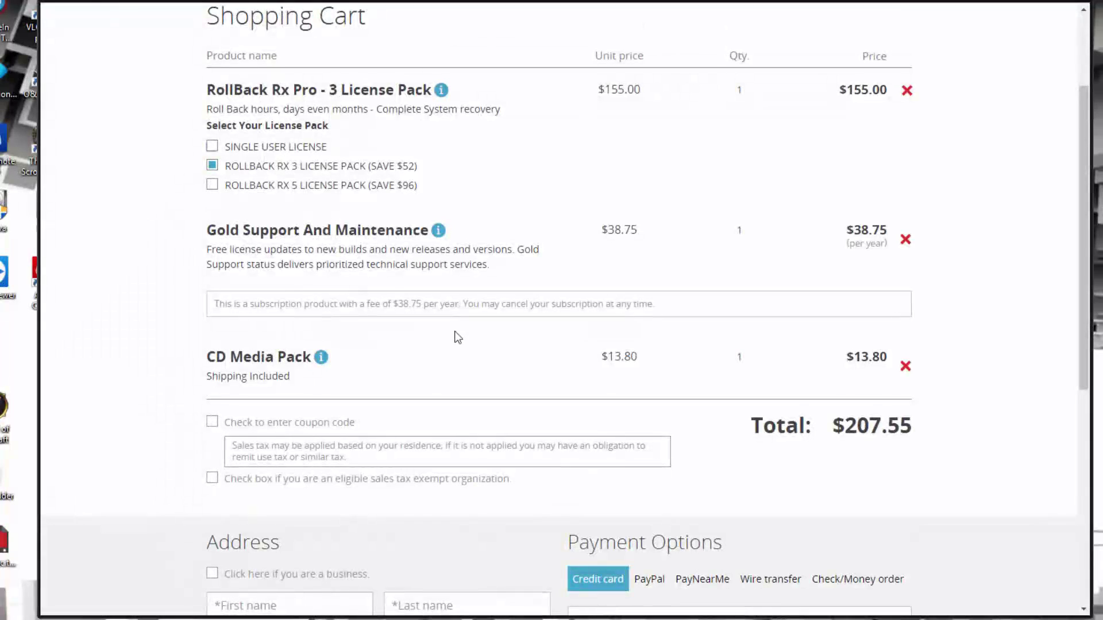
scroll(458, 338, "down", 3)
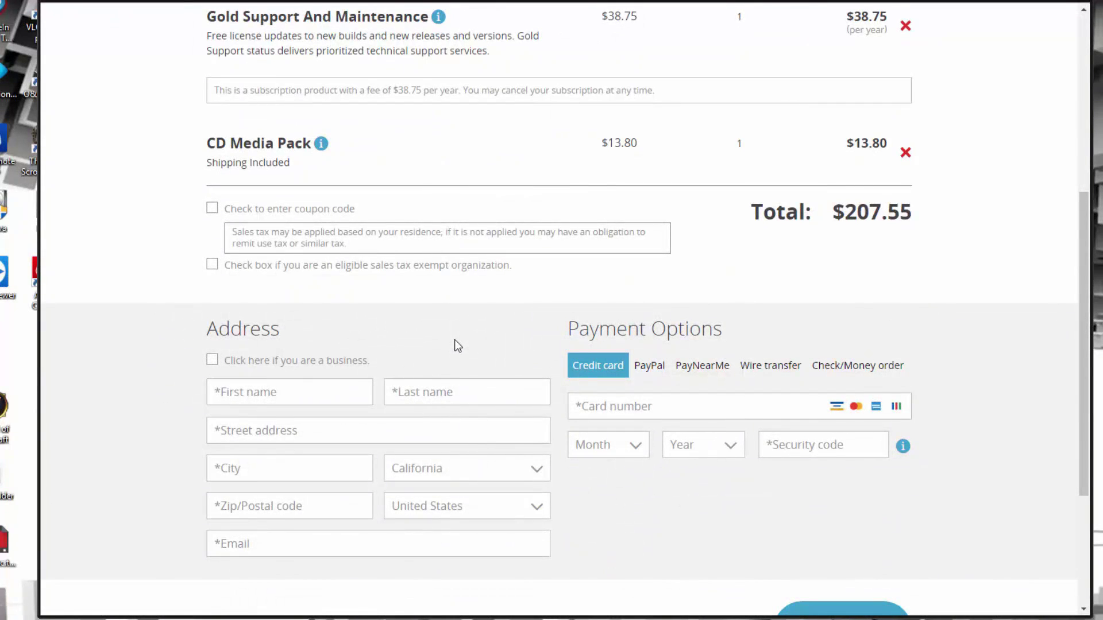
scroll(458, 345, "up", 6)
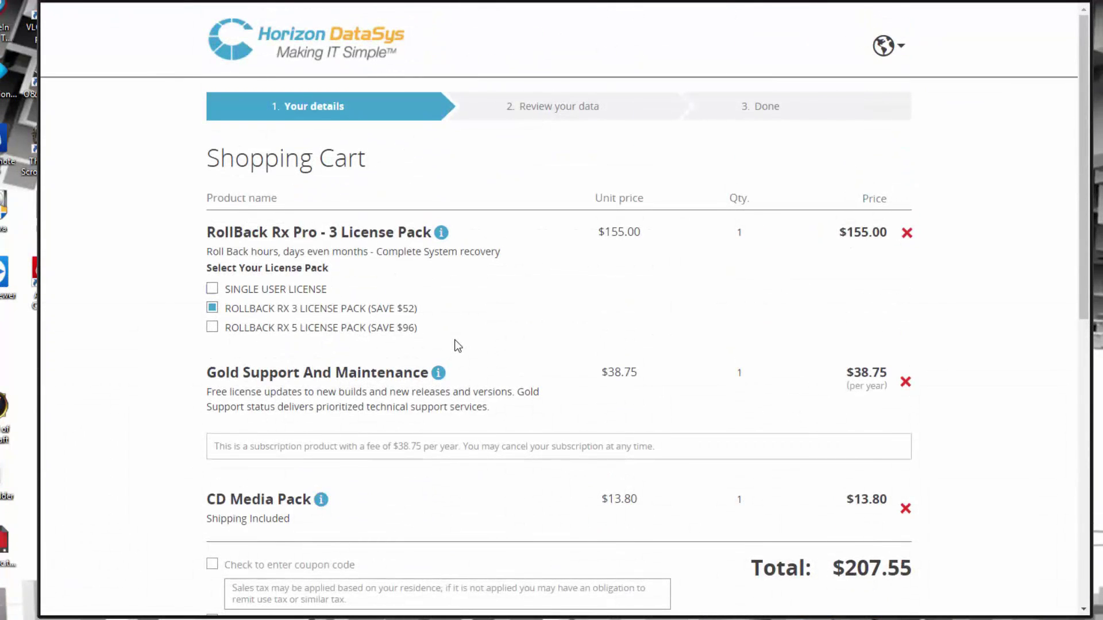